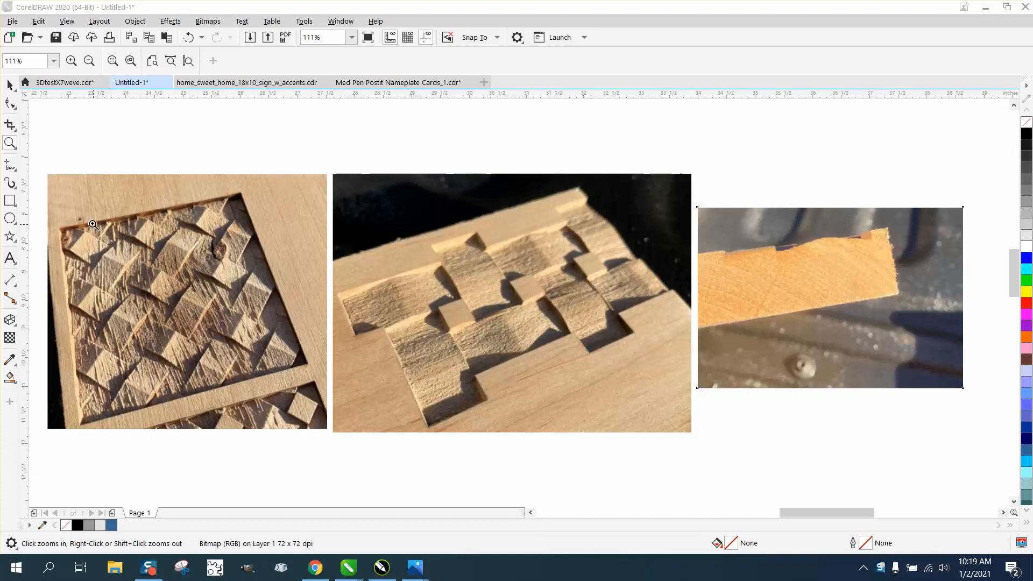
Examine the three carved-wood photos up close: the diamond weave, the basket weave and the board's edge profile
{"action": "left_click_drag", "start_coordinate": [86, 215], "coordinate": [326, 384]}
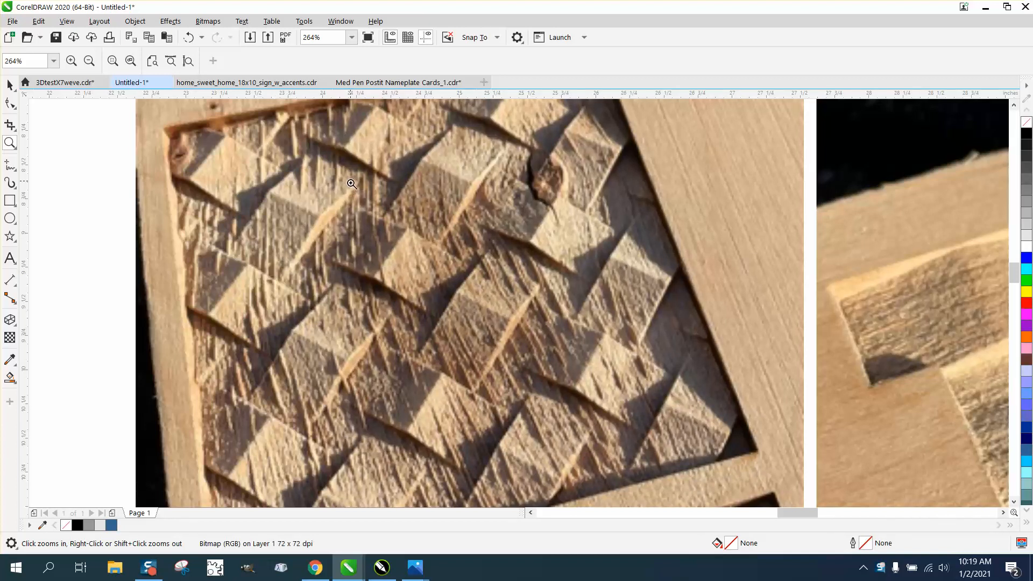
{"action": "right_click", "coordinate": [297, 197]}
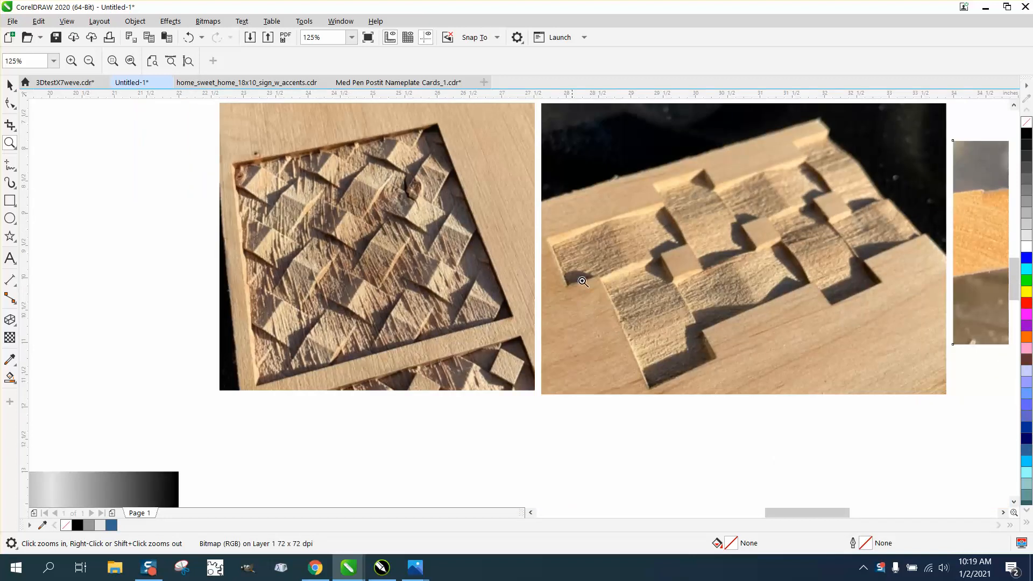
{"action": "left_click_drag", "start_coordinate": [603, 186], "coordinate": [880, 368]}
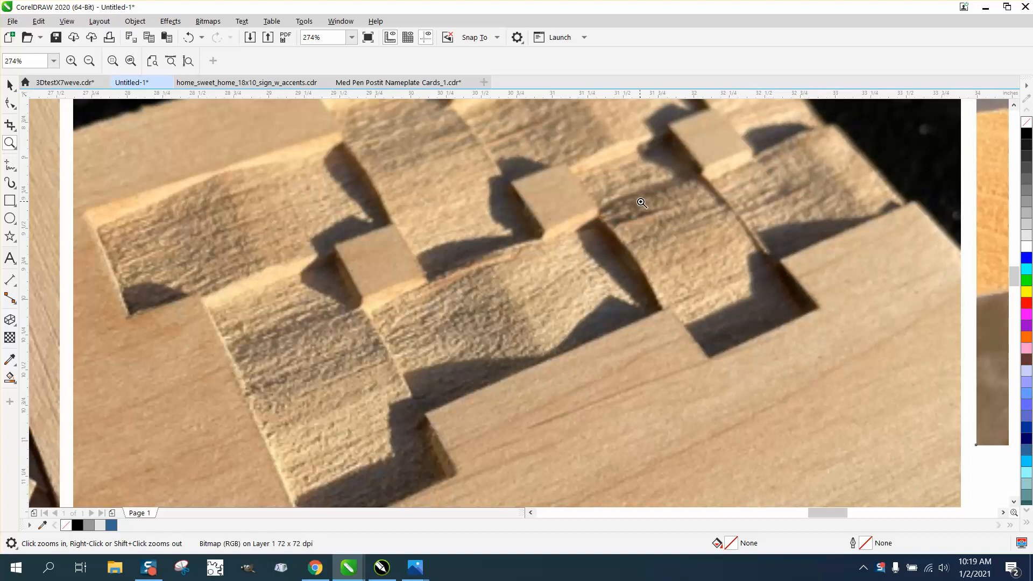
{"action": "right_click", "coordinate": [433, 253]}
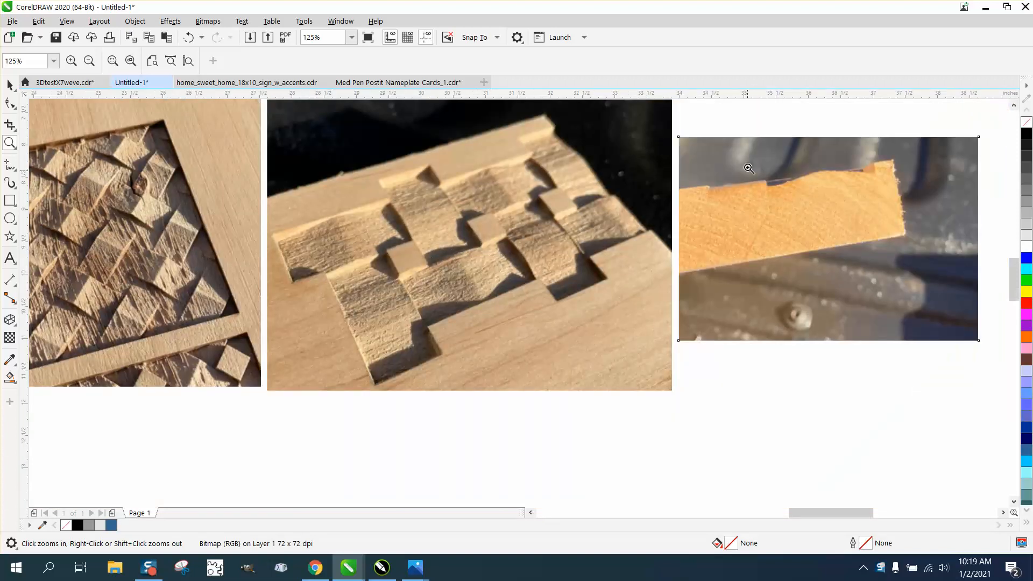
{"action": "left_click_drag", "start_coordinate": [758, 162], "coordinate": [914, 217]}
{"action": "right_click", "coordinate": [676, 300]}
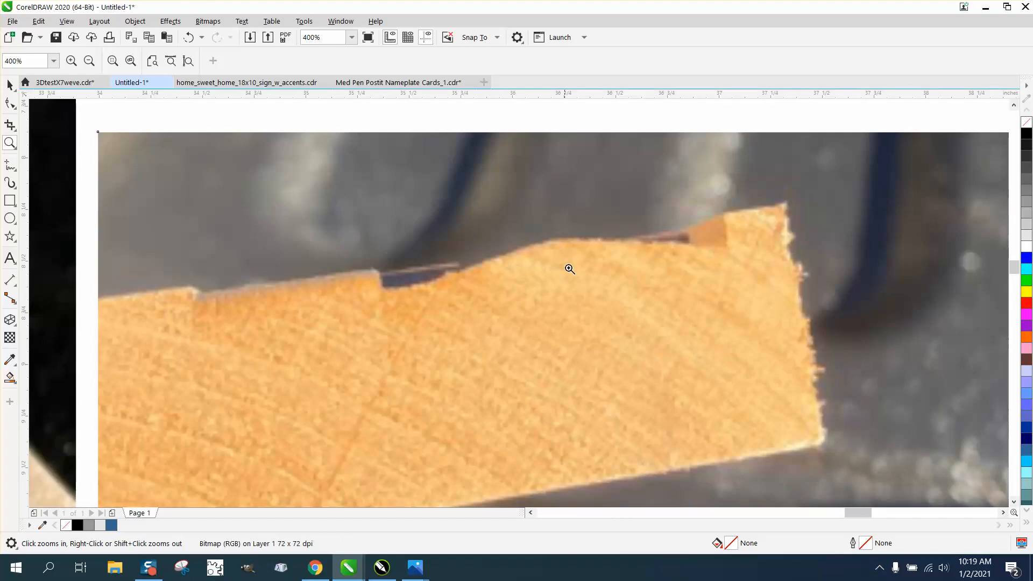
{"action": "right_click", "coordinate": [438, 291]}
{"action": "right_click", "coordinate": [581, 327]}
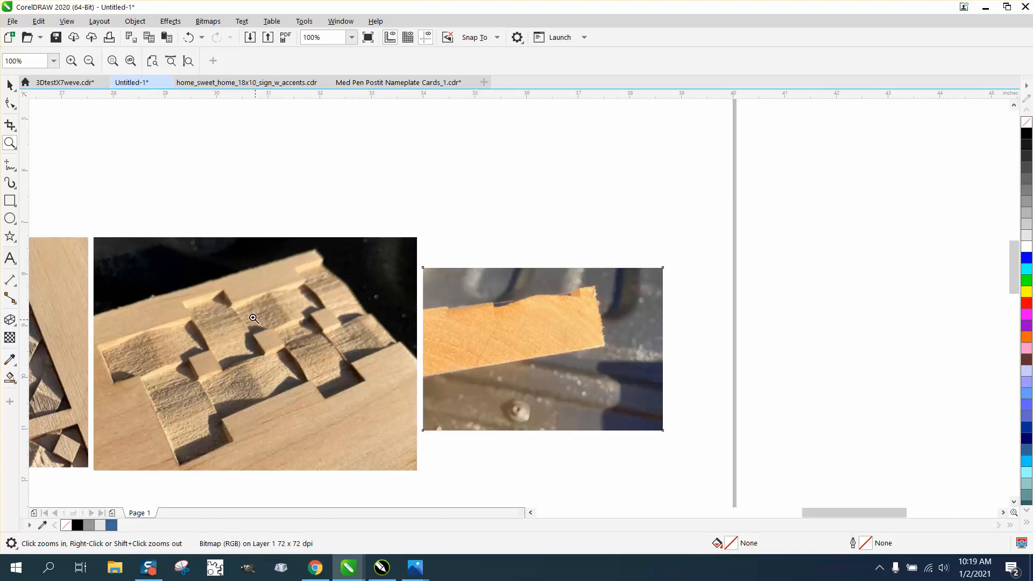
{"action": "left_click_drag", "start_coordinate": [239, 298], "coordinate": [434, 406]}
{"action": "right_click", "coordinate": [434, 405]}
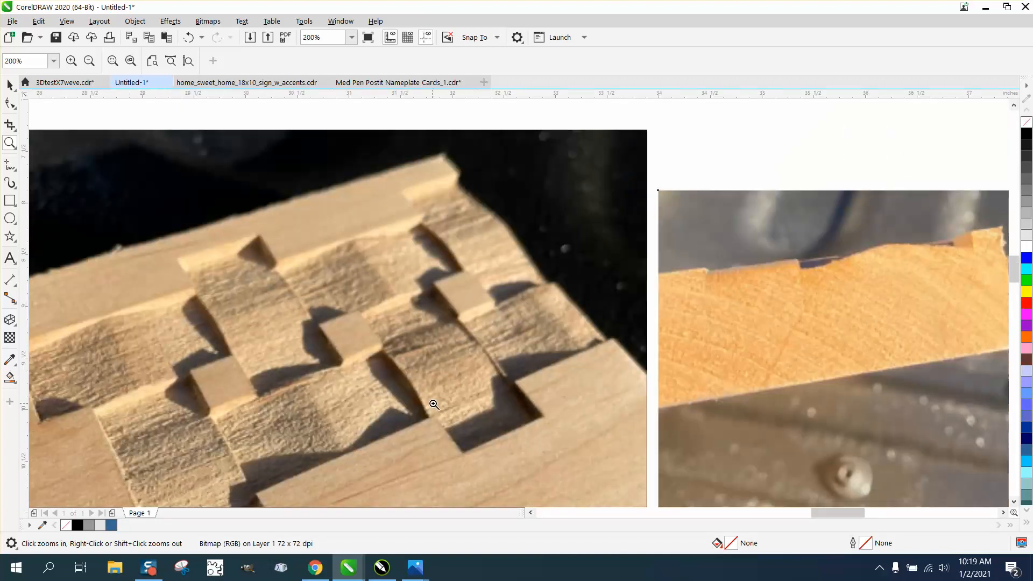
{"action": "right_click", "coordinate": [434, 405]}
{"action": "right_click", "coordinate": [433, 404]}
{"action": "right_click", "coordinate": [433, 405]}
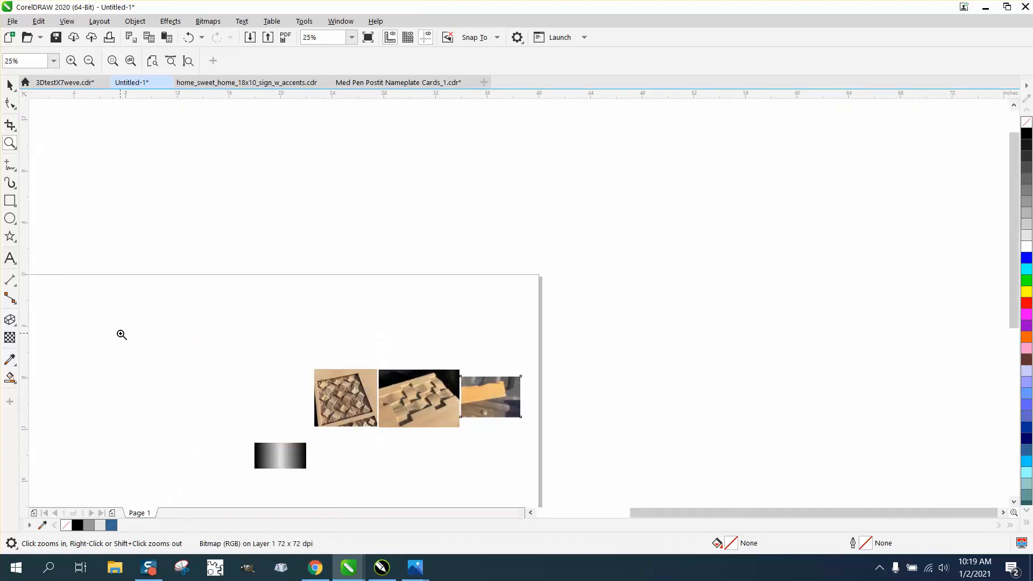
Move the three wood photos together up and left near the page's upper edge, and raise the gradient rectangle closer beneath them
{"action": "left_click", "coordinate": [318, 358]}
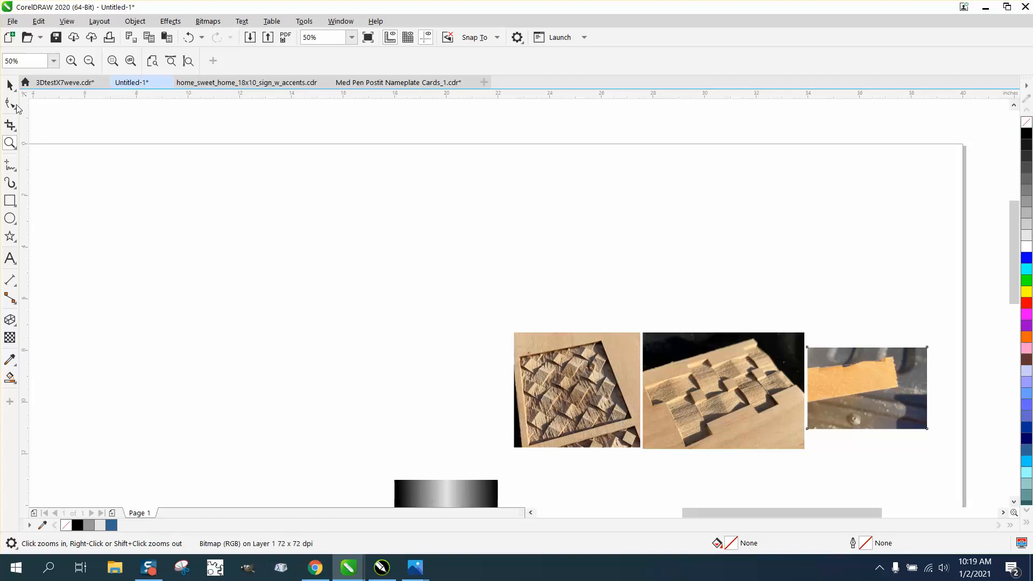
{"action": "left_click", "coordinate": [10, 84]}
{"action": "left_click_drag", "start_coordinate": [478, 310], "coordinate": [915, 463]}
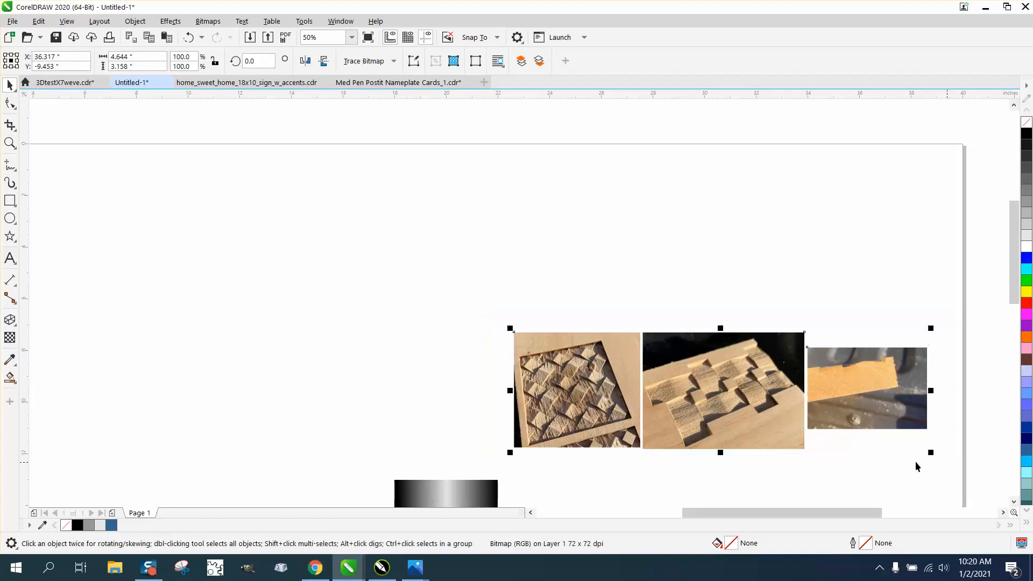
{"action": "left_click_drag", "start_coordinate": [706, 391], "coordinate": [606, 231]}
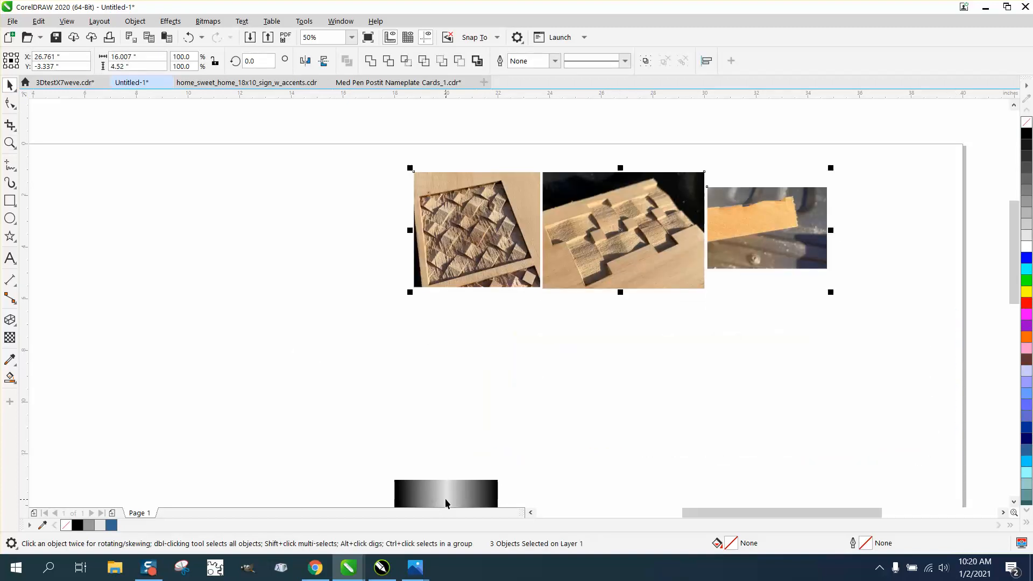
{"action": "left_click_drag", "start_coordinate": [446, 504], "coordinate": [448, 417]}
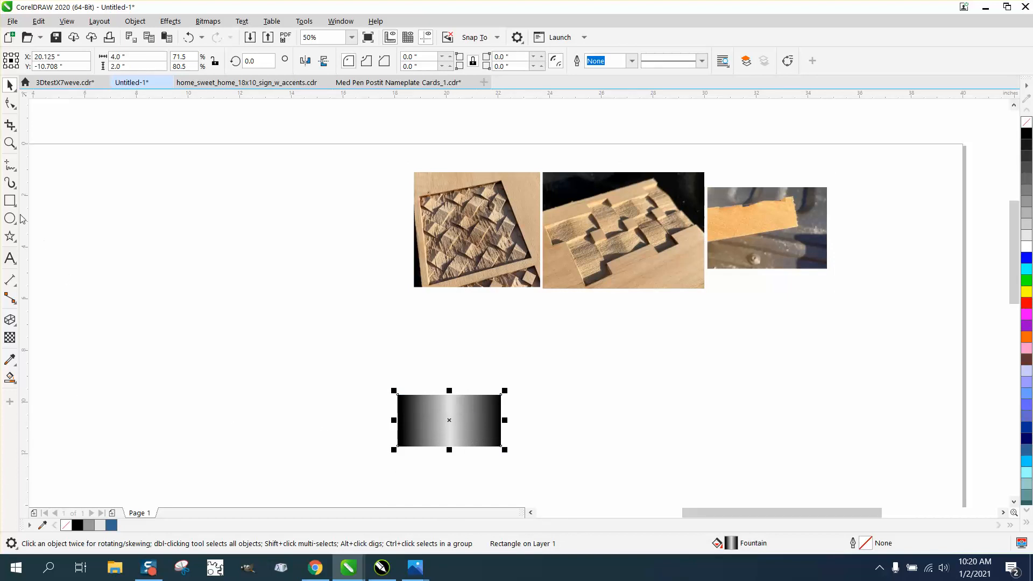
With Interactive Fill, try medium gray and white for the middle node of the rectangle's fountain fill, and finish with light gray
{"action": "left_click", "coordinate": [10, 143]}
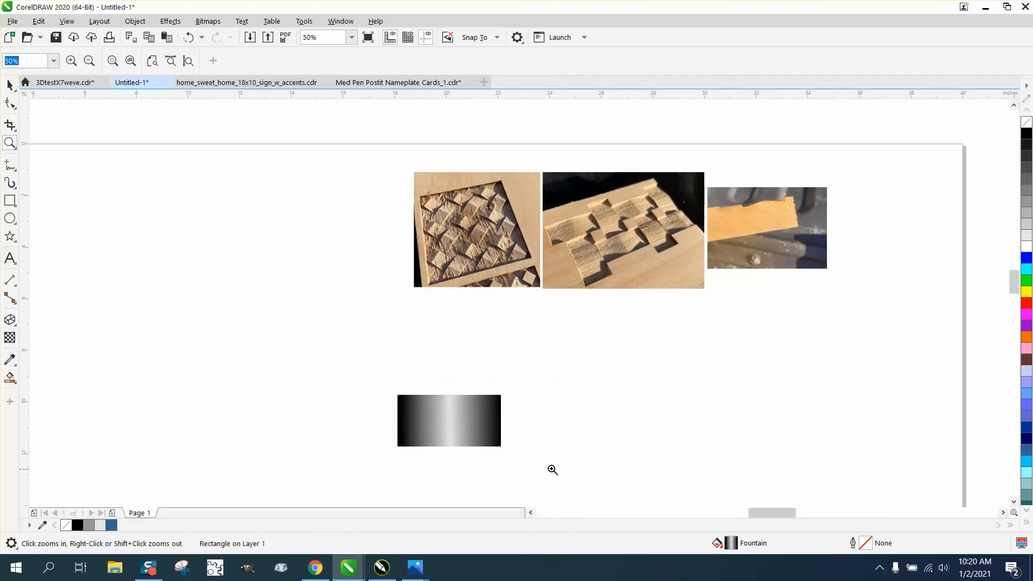
{"action": "left_click_drag", "start_coordinate": [553, 469], "coordinate": [389, 377]}
{"action": "left_click", "coordinate": [9, 85]}
{"action": "left_click", "coordinate": [262, 287]}
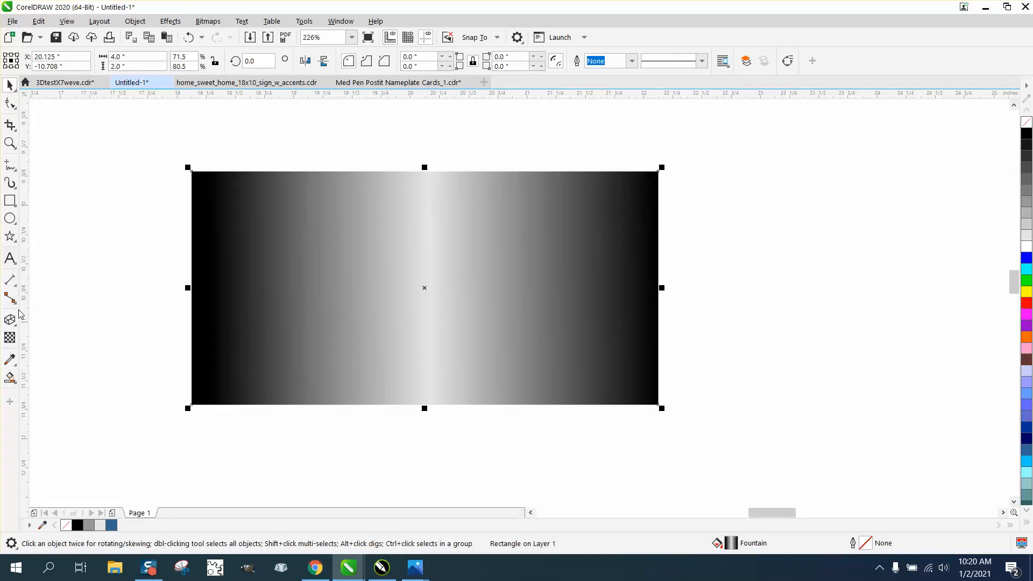
{"action": "left_click", "coordinate": [15, 364]}
{"action": "left_click", "coordinate": [15, 382]}
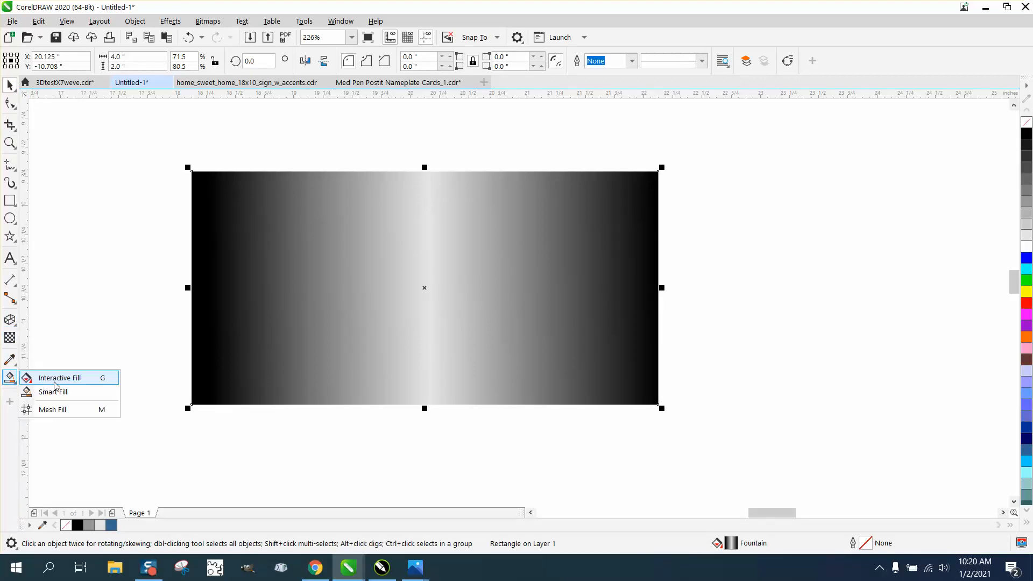
{"action": "left_click", "coordinate": [55, 382]}
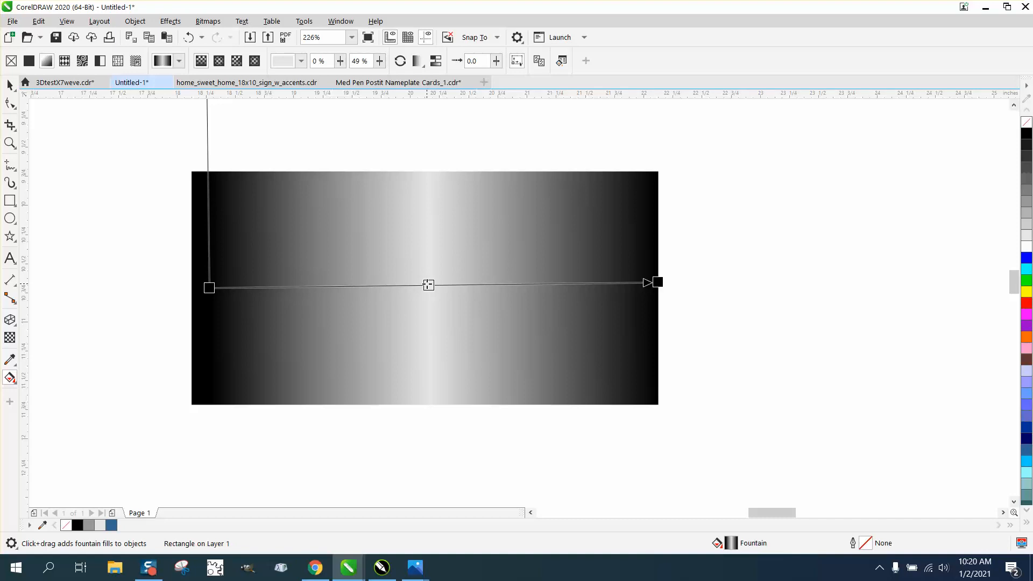
{"action": "left_click", "coordinate": [1027, 204]}
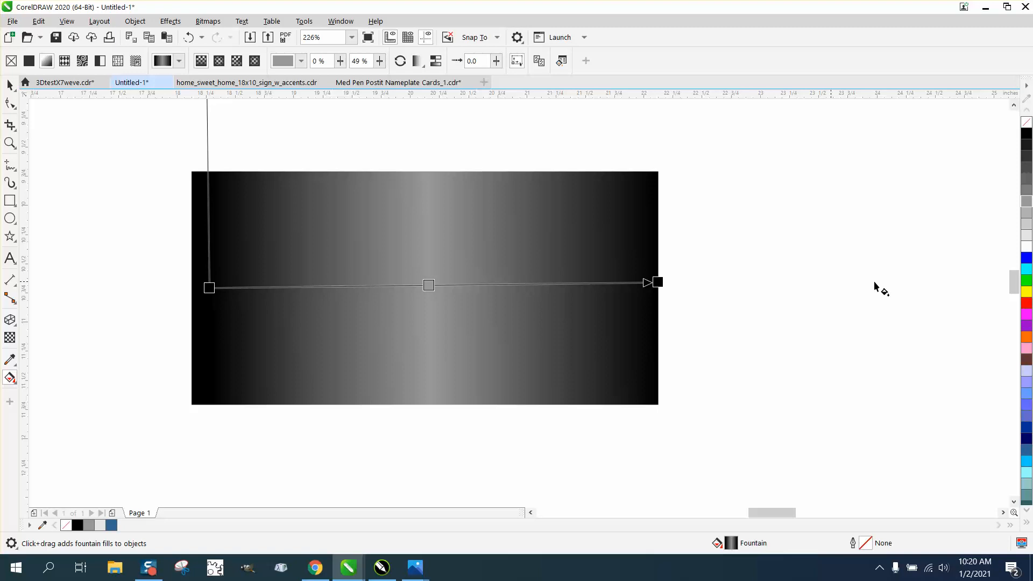
{"action": "left_click", "coordinate": [1027, 247]}
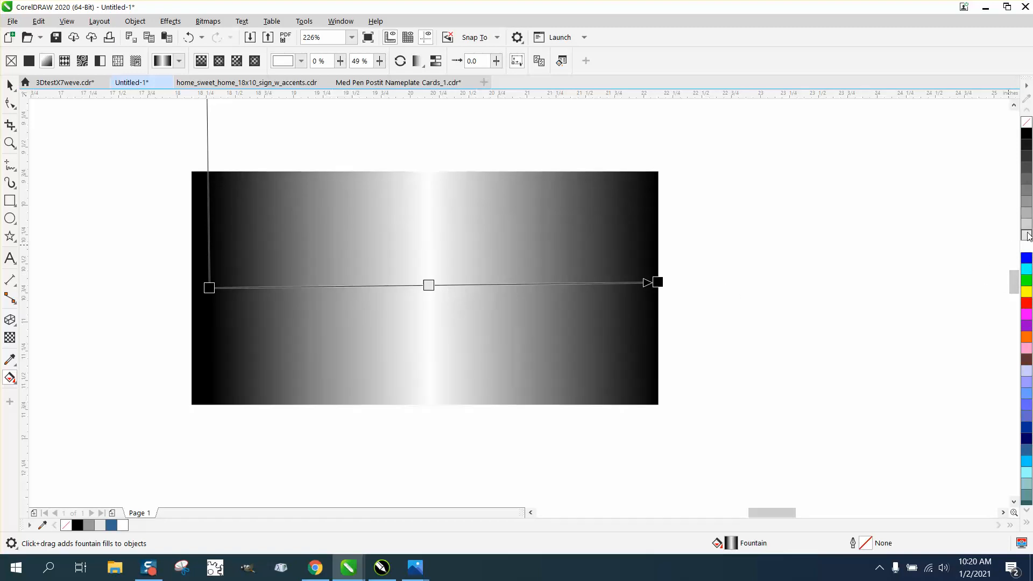
{"action": "left_click", "coordinate": [1027, 235]}
{"action": "left_click", "coordinate": [10, 85]}
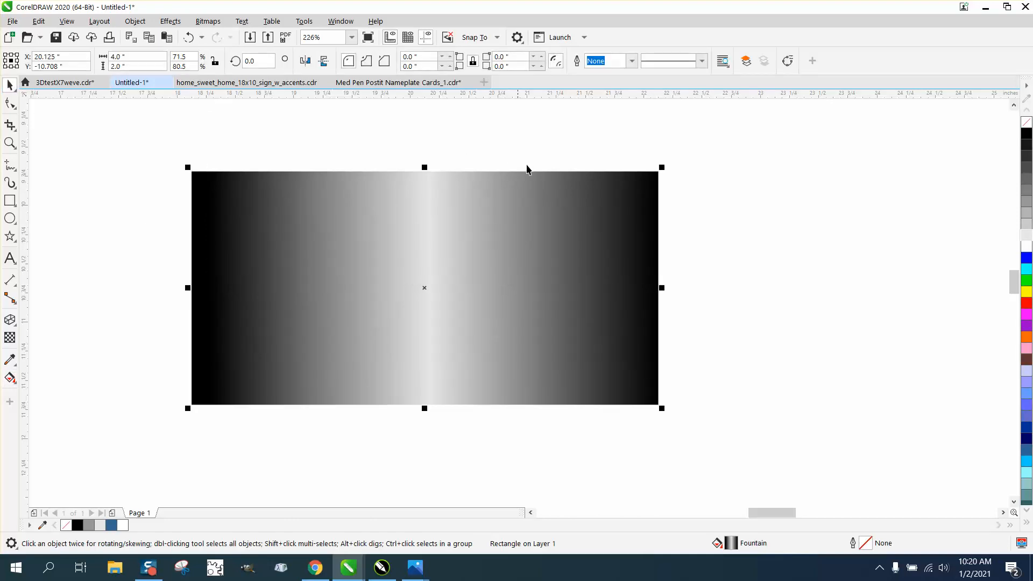
Create a copy of the gradient rectangle rotated 90 degrees and place it against the right end of the original
{"action": "scroll", "coordinate": [447, 271], "scroll_direction": "down", "scroll_amount": 2}
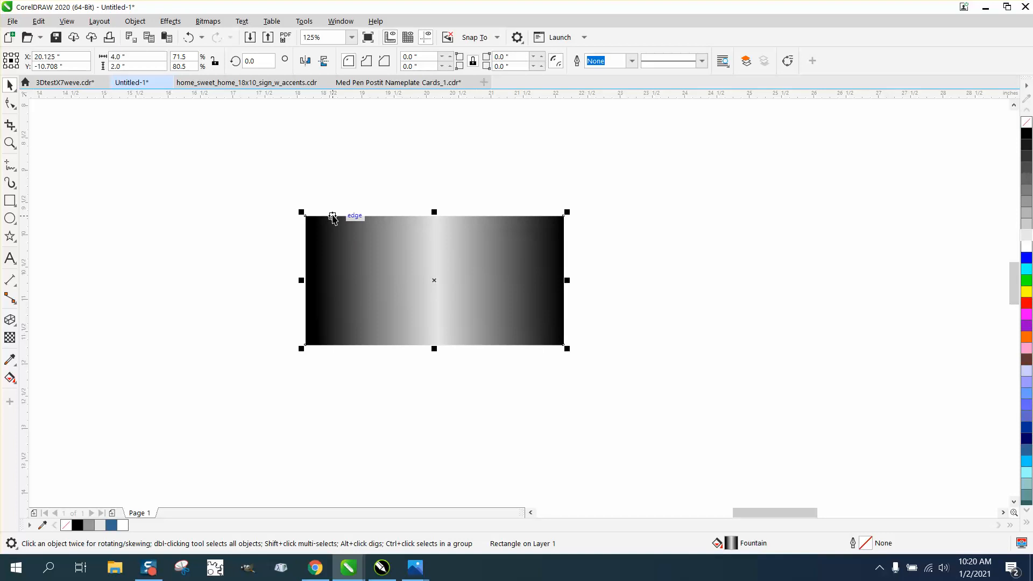
{"action": "left_click", "coordinate": [252, 61]}
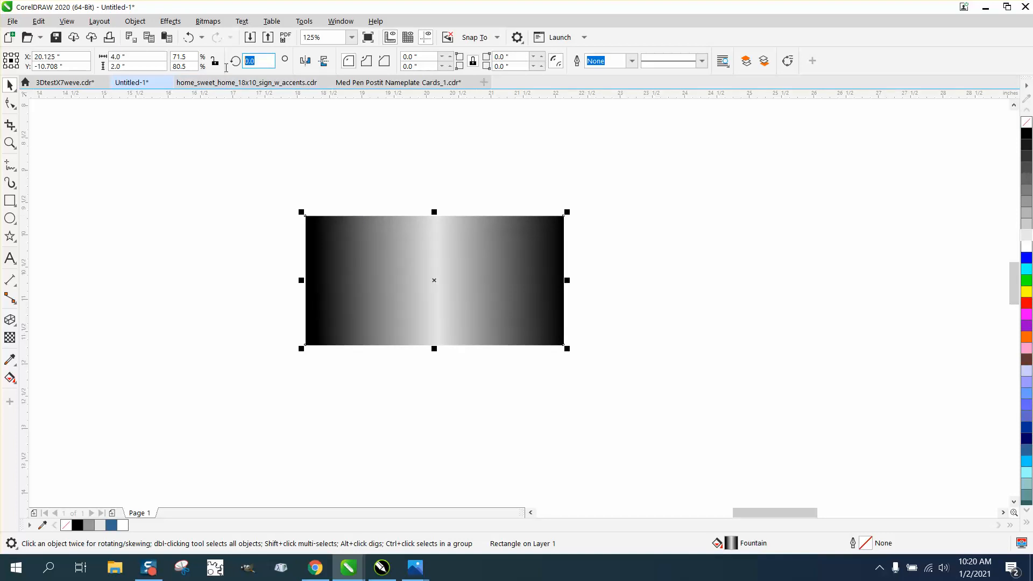
{"action": "type", "text": "90"}
{"action": "key", "text": "Return"}
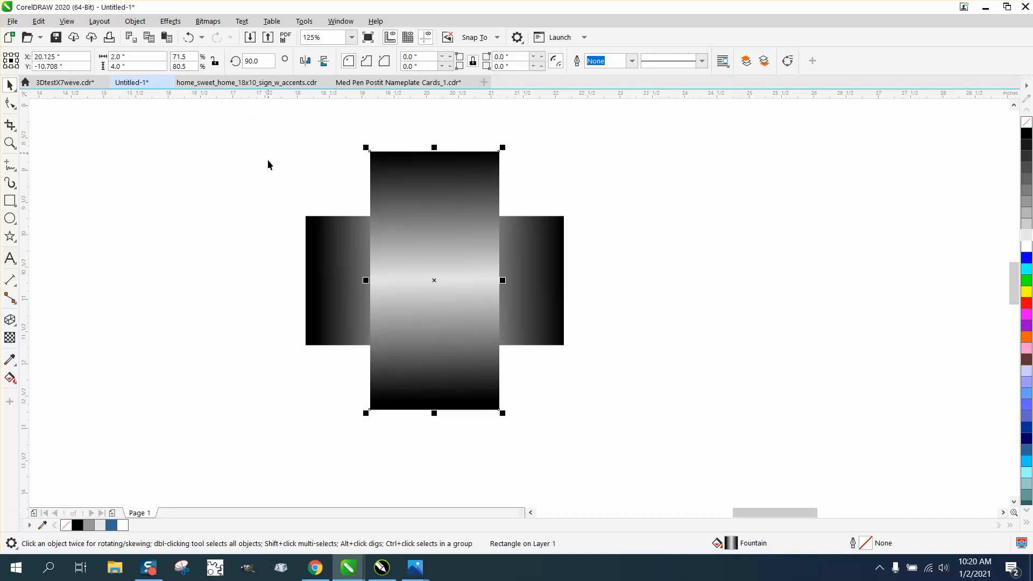
{"action": "left_click_drag", "start_coordinate": [372, 280], "coordinate": [562, 281]}
{"action": "scroll", "coordinate": [326, 225], "scroll_direction": "down", "scroll_amount": 4}
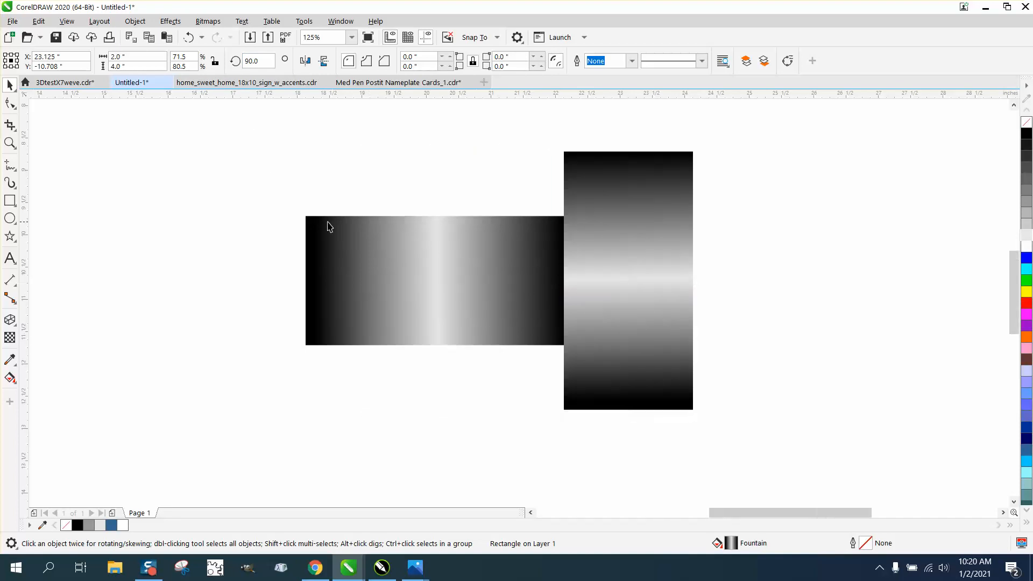
Set the nudge distance to 6 inches and duplicate the two-rectangle pair three times to the right at 6-inch spacing
{"action": "left_click_drag", "start_coordinate": [306, 194], "coordinate": [458, 295]}
{"action": "left_click", "coordinate": [207, 160]}
{"action": "left_click", "coordinate": [203, 171]}
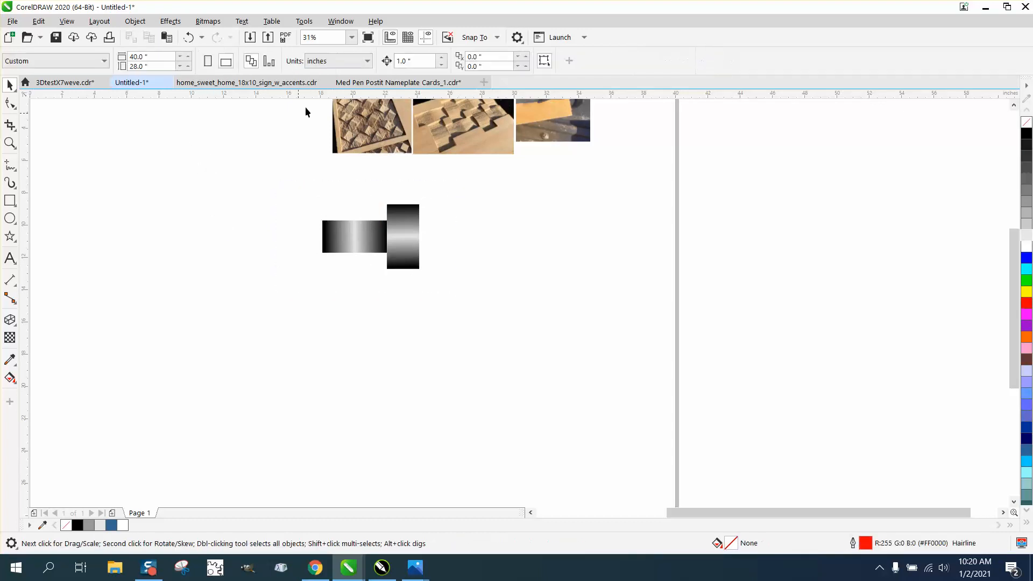
{"action": "left_click_drag", "start_coordinate": [419, 61], "coordinate": [356, 61]}
{"action": "type", "text": "6"}
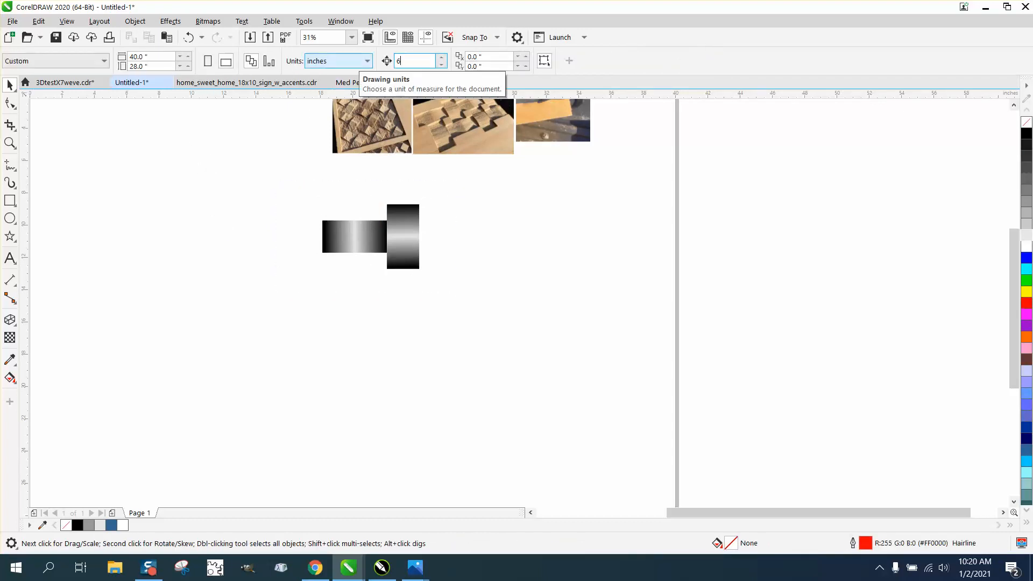
{"action": "left_click_drag", "start_coordinate": [310, 181], "coordinate": [464, 285]}
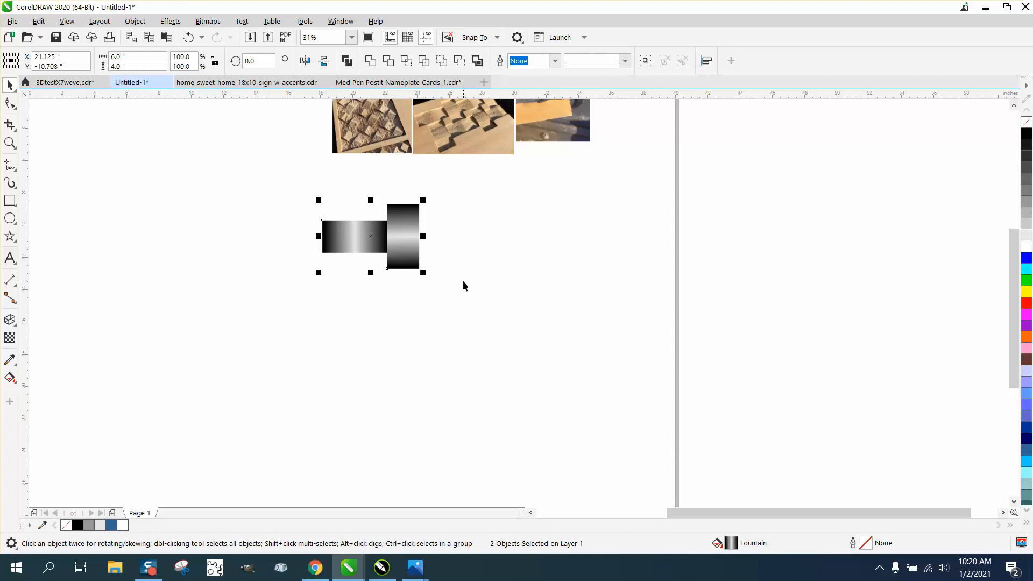
{"action": "key", "text": "ctrl+d"}
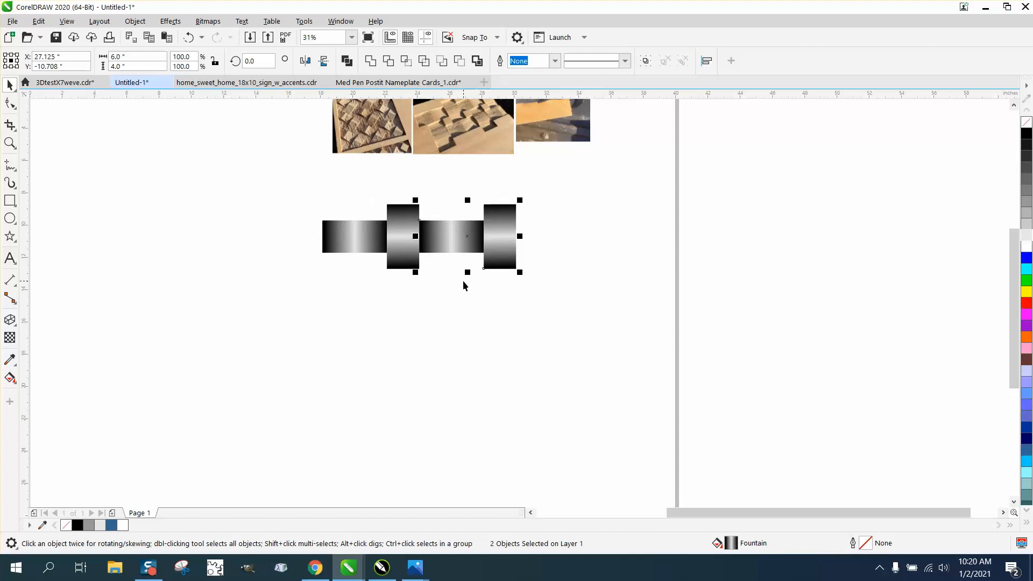
{"action": "key", "text": "ctrl+d"}
{"action": "key", "text": "ctrl+d"}
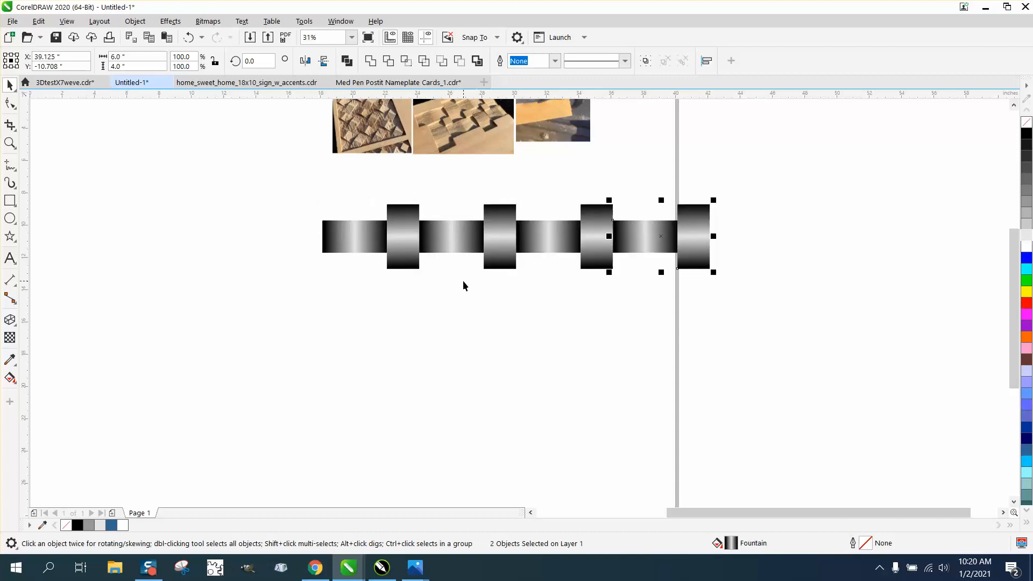
Set the nudge distance to 1 inch and offset a copy of the whole row 3 inches down and 3 inches left
{"action": "left_click", "coordinate": [308, 192]}
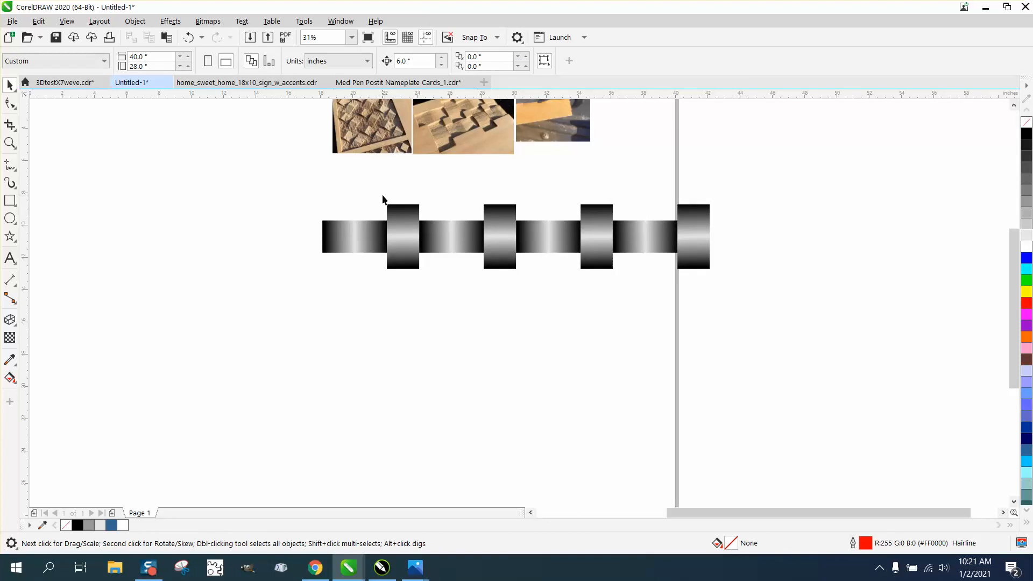
{"action": "left_click", "coordinate": [402, 61]}
{"action": "type", "text": "1"}
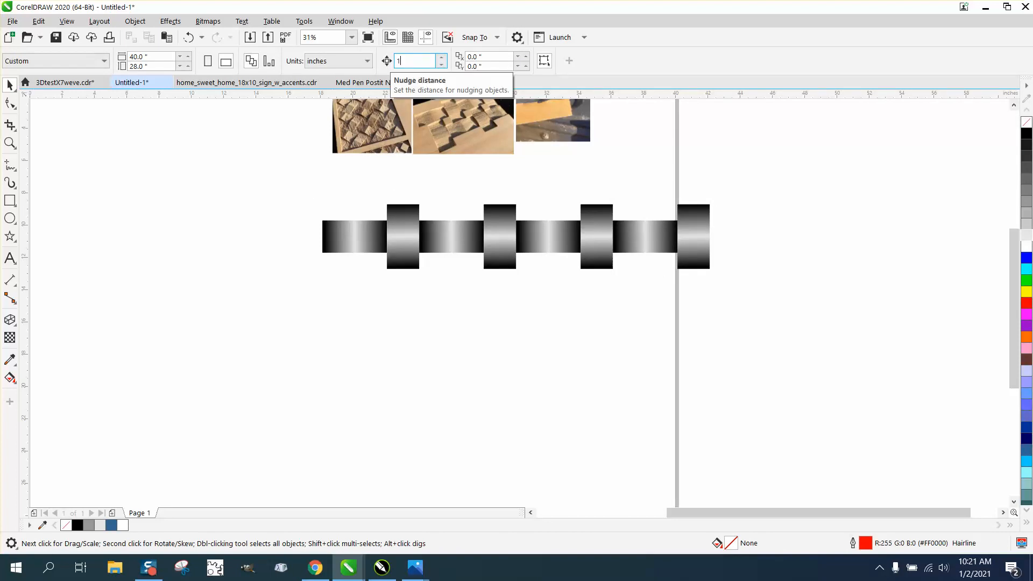
{"action": "left_click_drag", "start_coordinate": [307, 168], "coordinate": [655, 302]}
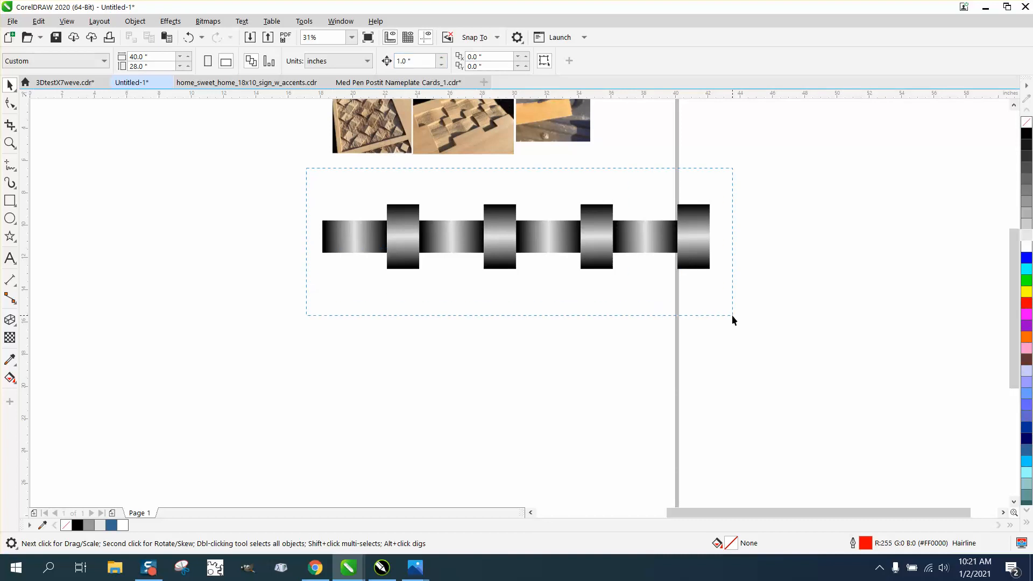
{"action": "left_click_drag", "start_coordinate": [732, 319], "coordinate": [732, 319]}
{"action": "key", "text": "plus"}
{"action": "key", "text": "Down"}
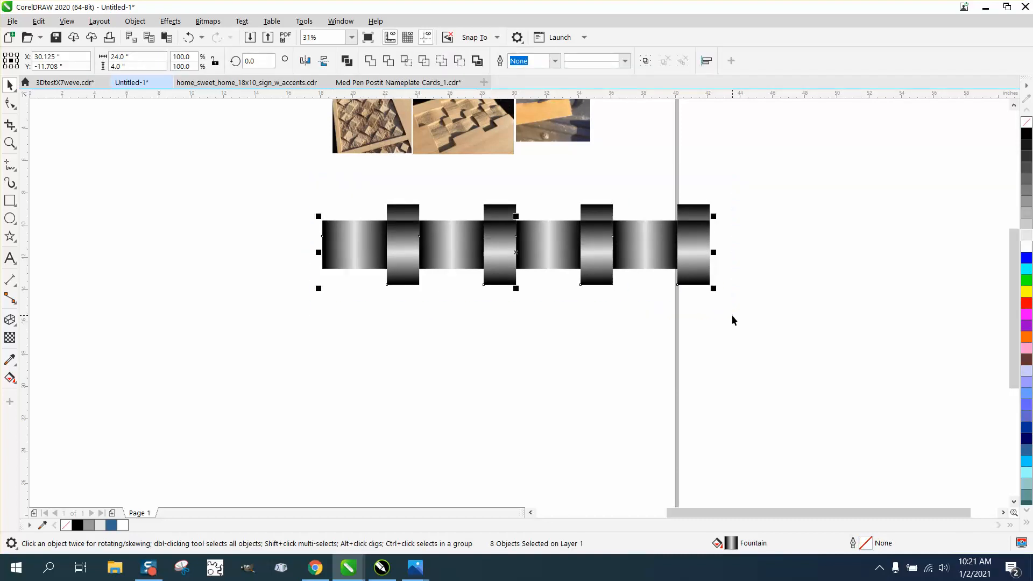
{"action": "key", "text": "Down"}
{"action": "key", "text": "Down"}
{"action": "key", "text": "Left"}
{"action": "key", "text": "Left"}
{"action": "key", "text": "Left"}
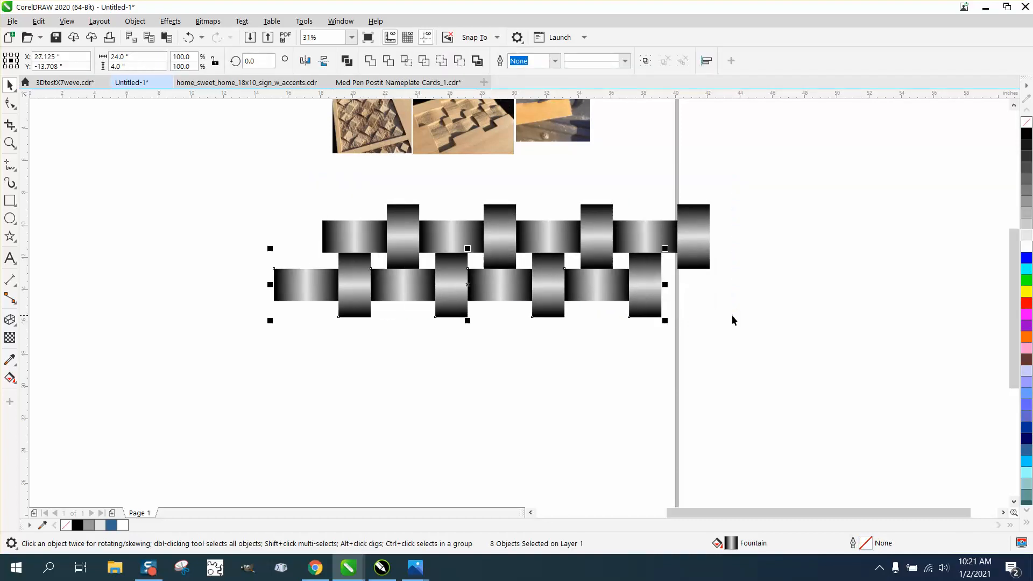
Duplicate both woven rows together and move the copy 6 inches straight down beneath the originals
{"action": "left_click", "coordinate": [560, 418]}
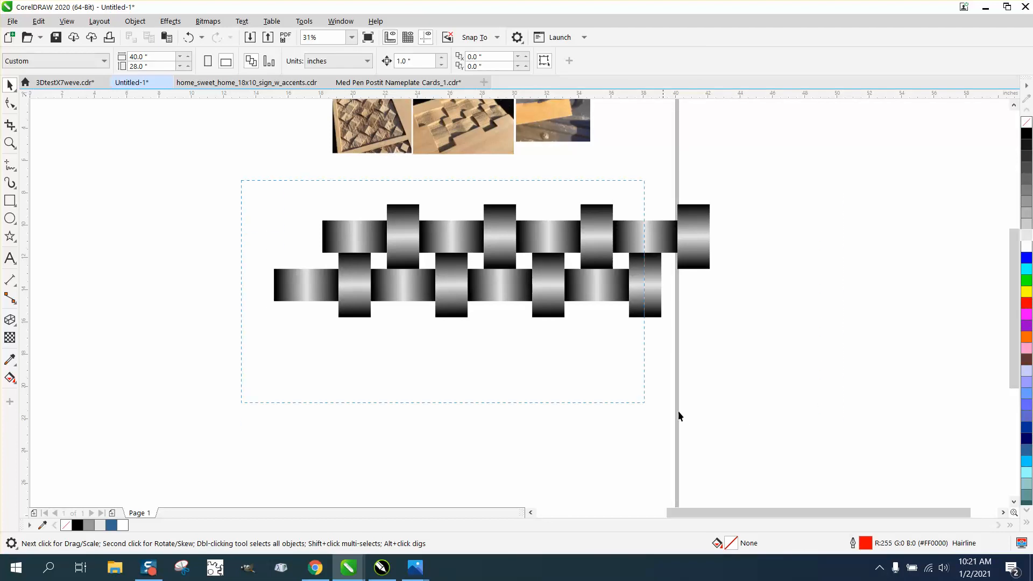
{"action": "left_click_drag", "start_coordinate": [678, 411], "coordinate": [844, 428]}
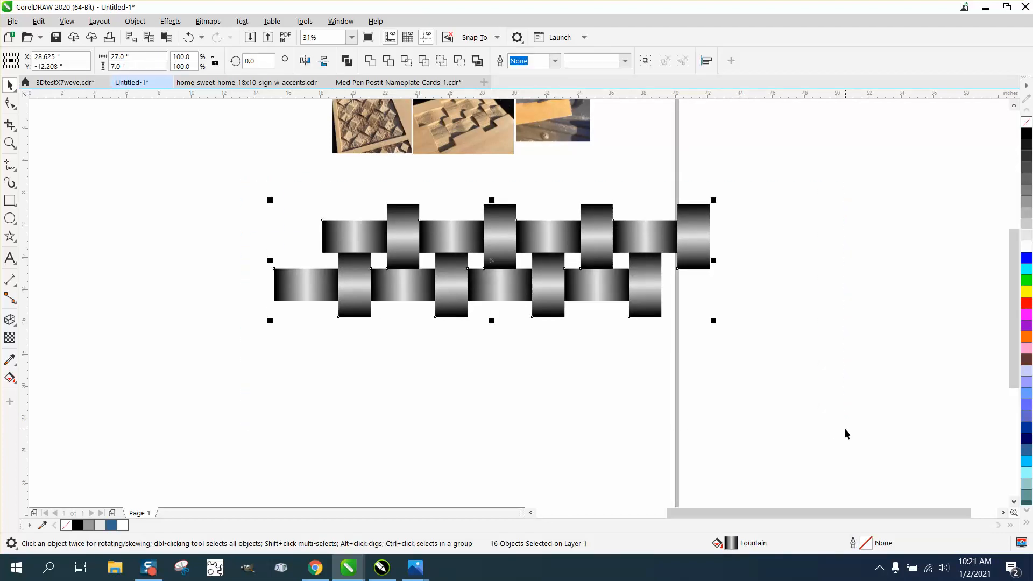
{"action": "key", "text": "plus"}
{"action": "key", "text": "Down"}
{"action": "key", "text": "Down"}
{"action": "key", "text": "Down"}
{"action": "key", "text": "Down"}
{"action": "key", "text": "Down"}
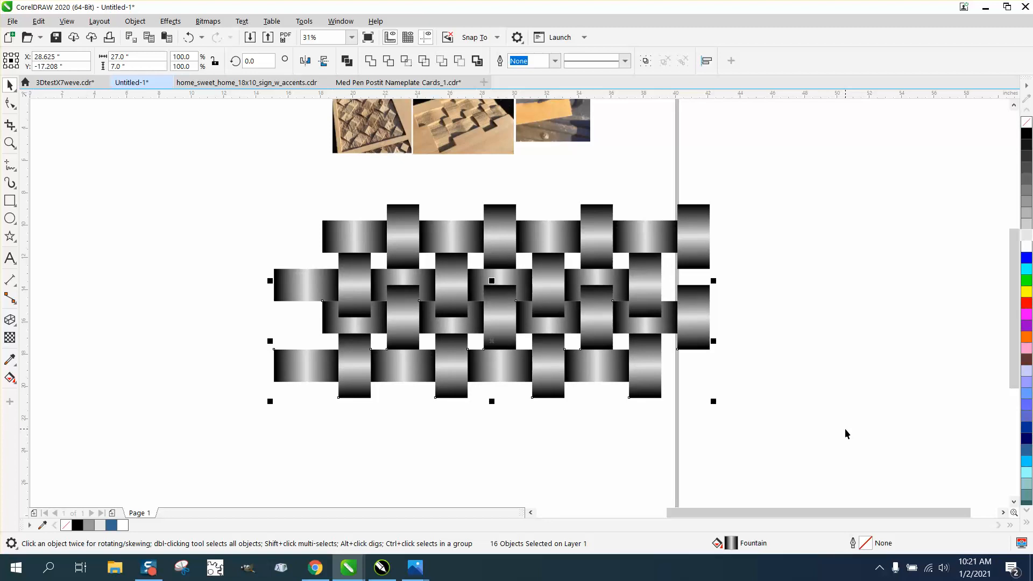
{"action": "key", "text": "Down"}
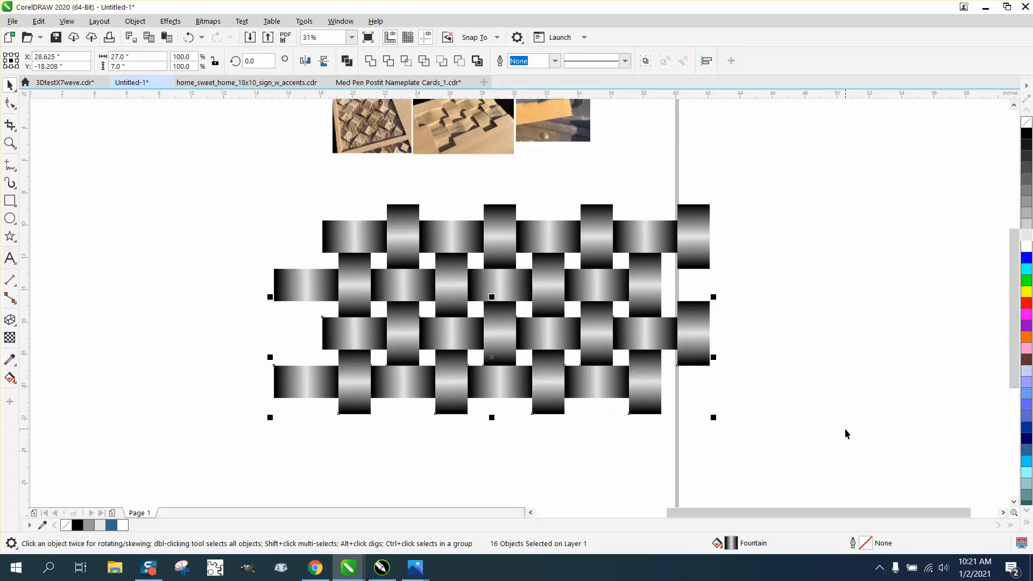
Try nudging the two copied rows 6 inches to the right, and nudge them back by the same distance
{"action": "key", "text": "Right"}
{"action": "key", "text": "Right"}
{"action": "key", "text": "Right"}
{"action": "key", "text": "Right"}
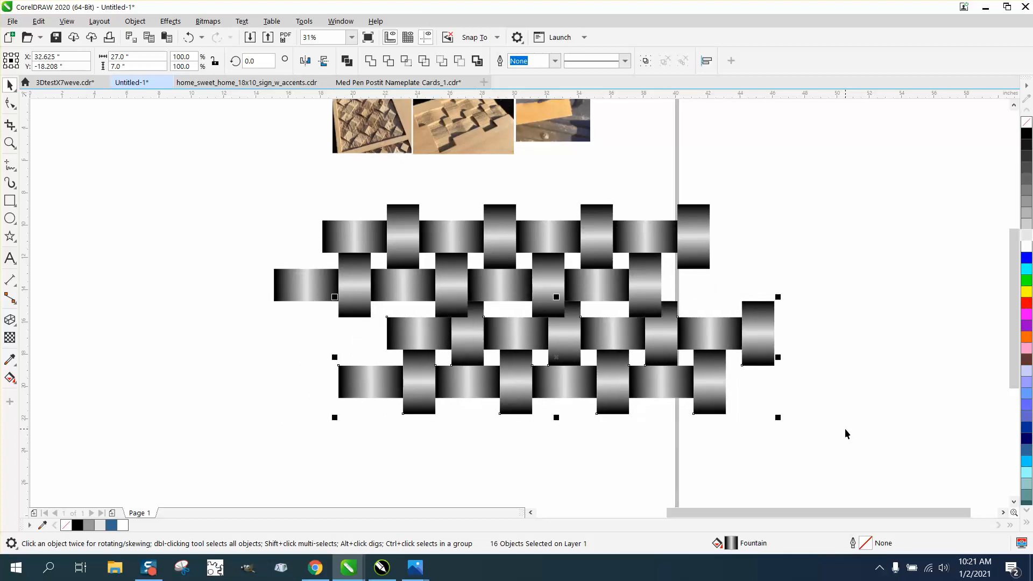
{"action": "key", "text": "Right"}
{"action": "key", "text": "Right"}
{"action": "key", "text": "Left"}
{"action": "key", "text": "Left"}
{"action": "key", "text": "Left"}
{"action": "key", "text": "Left"}
{"action": "key", "text": "Left"}
{"action": "key", "text": "Left"}
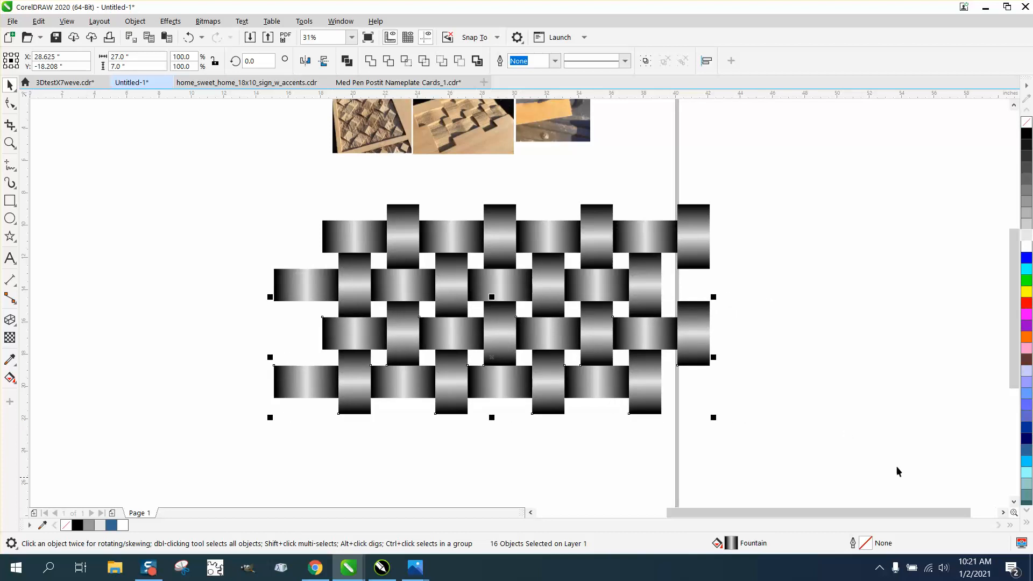
{"action": "left_click", "coordinate": [820, 429]}
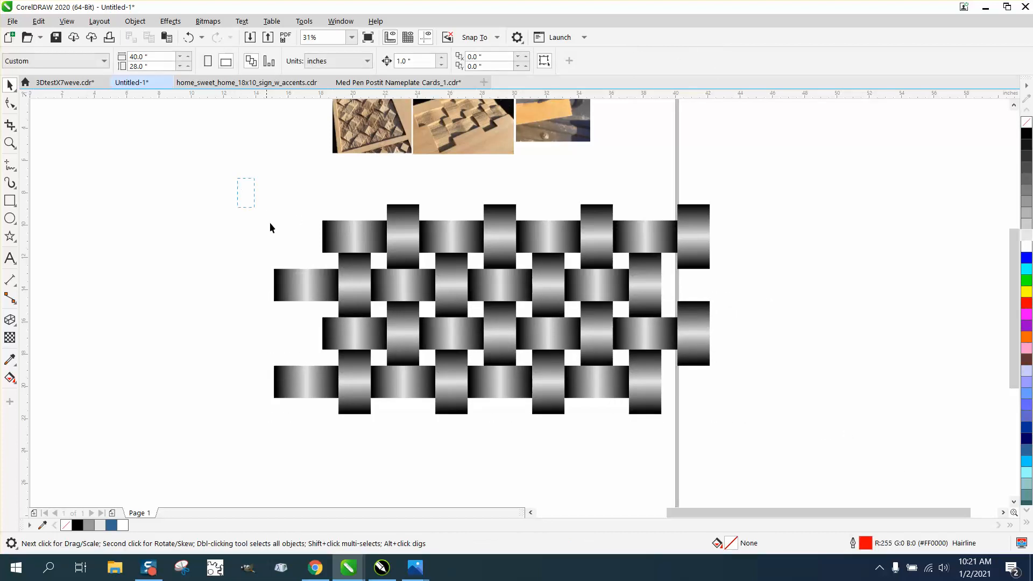
{"action": "left_click_drag", "start_coordinate": [269, 227], "coordinate": [798, 474]}
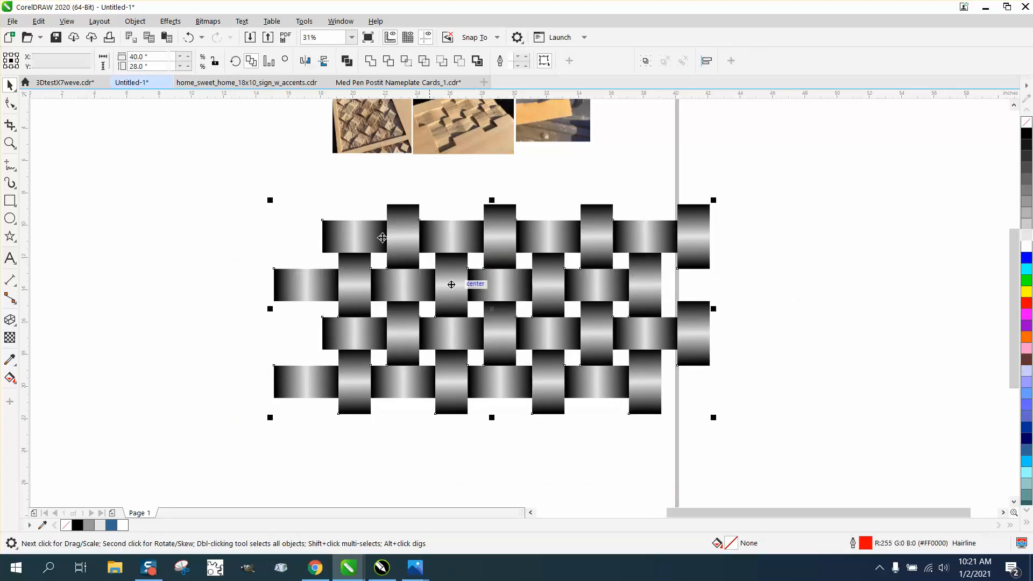
{"action": "left_click", "coordinate": [145, 27]}
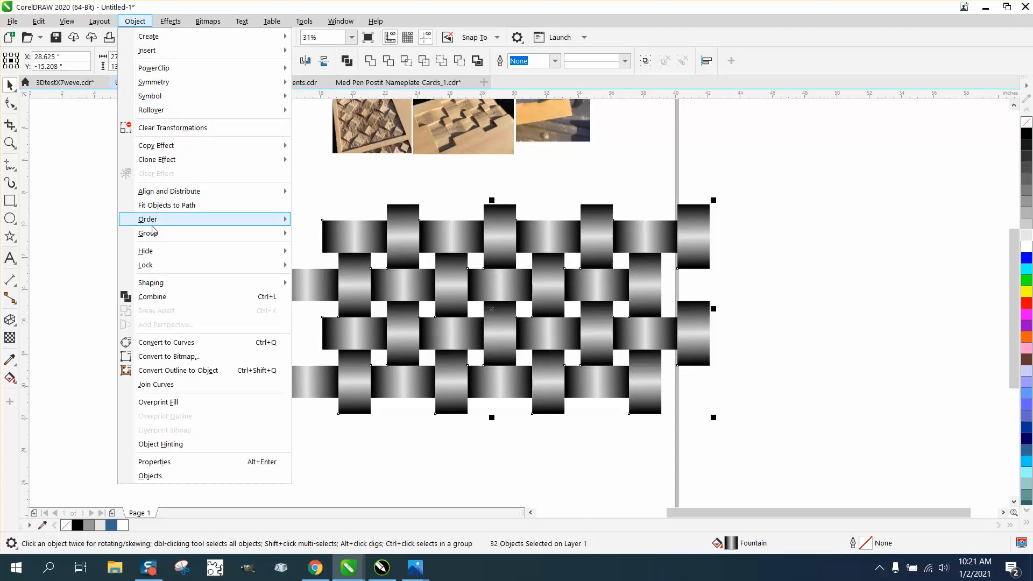
{"action": "mouse_move", "coordinate": [154, 233]}
{"action": "left_click", "coordinate": [318, 235]}
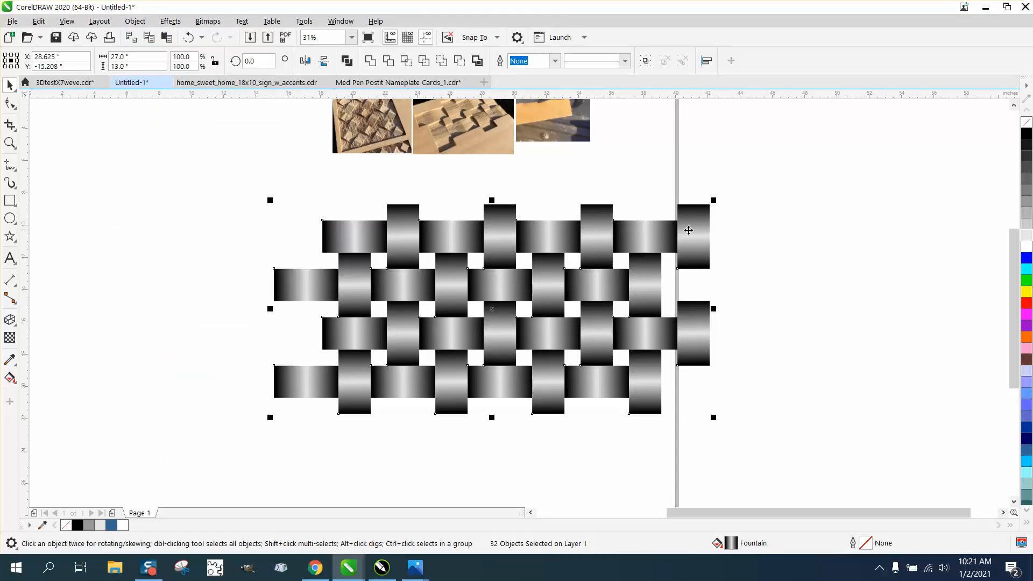
{"action": "left_click", "coordinate": [731, 223]}
Delete the protruding vertical rectangles at the right ends of rows one and three and the horizontal ones at the left ends of rows two and four
{"action": "left_click", "coordinate": [700, 239]}
{"action": "key", "text": "Delete"}
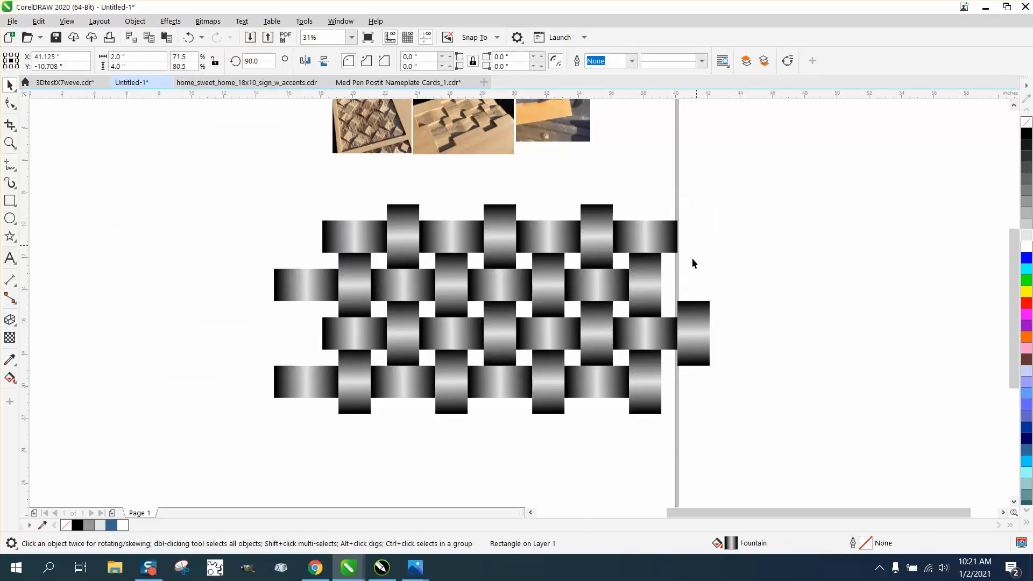
{"action": "left_click", "coordinate": [701, 324]}
{"action": "key", "text": "Delete"}
{"action": "left_click", "coordinate": [295, 290]}
{"action": "key", "text": "Delete"}
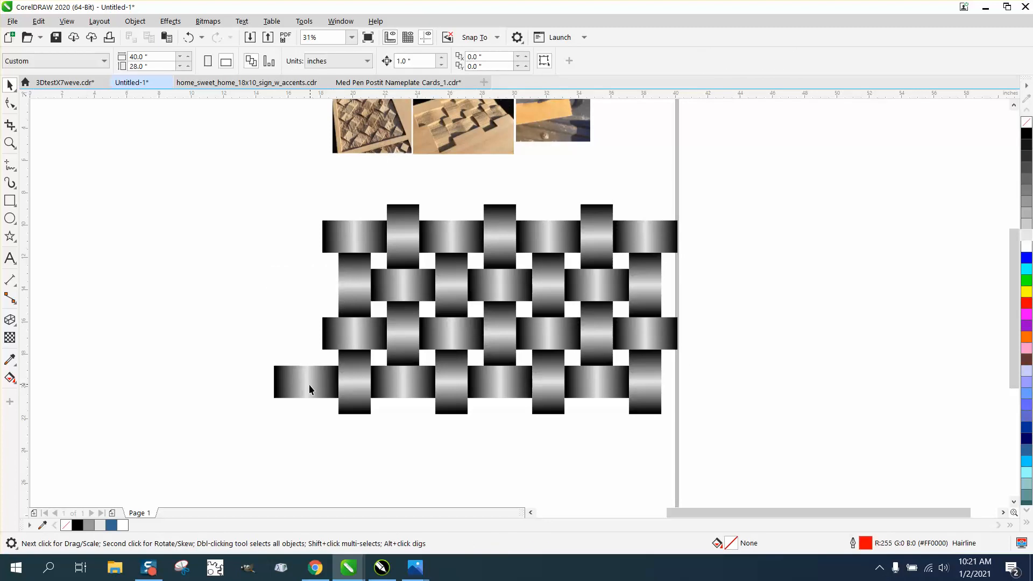
{"action": "left_click", "coordinate": [309, 388]}
{"action": "key", "text": "Delete"}
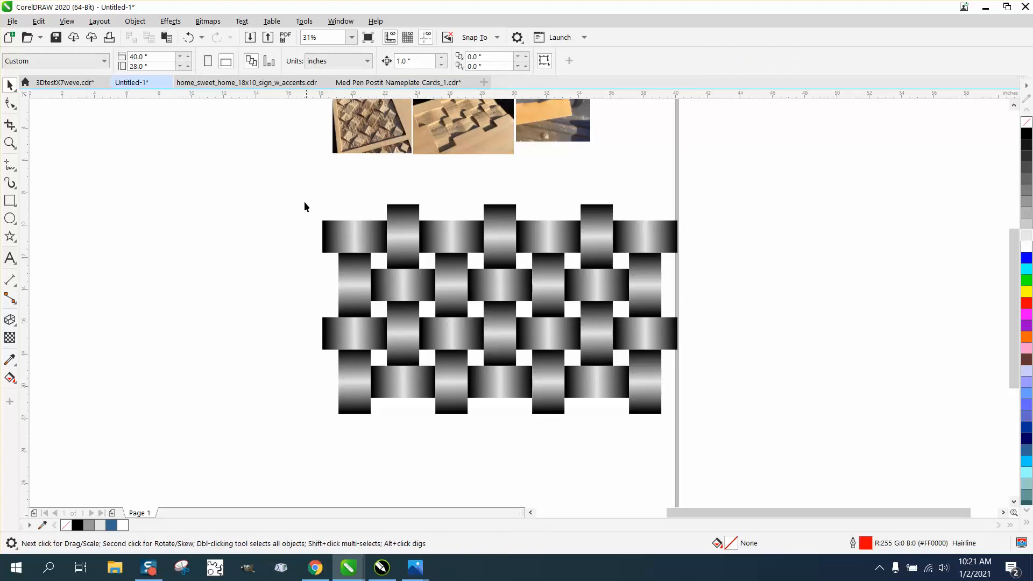
Try deleting the three reference photos above the weave, and undo the deletion
{"action": "left_click_drag", "start_coordinate": [639, 373], "coordinate": [743, 445]}
{"action": "scroll", "coordinate": [557, 401], "scroll_direction": "down", "scroll_amount": 2}
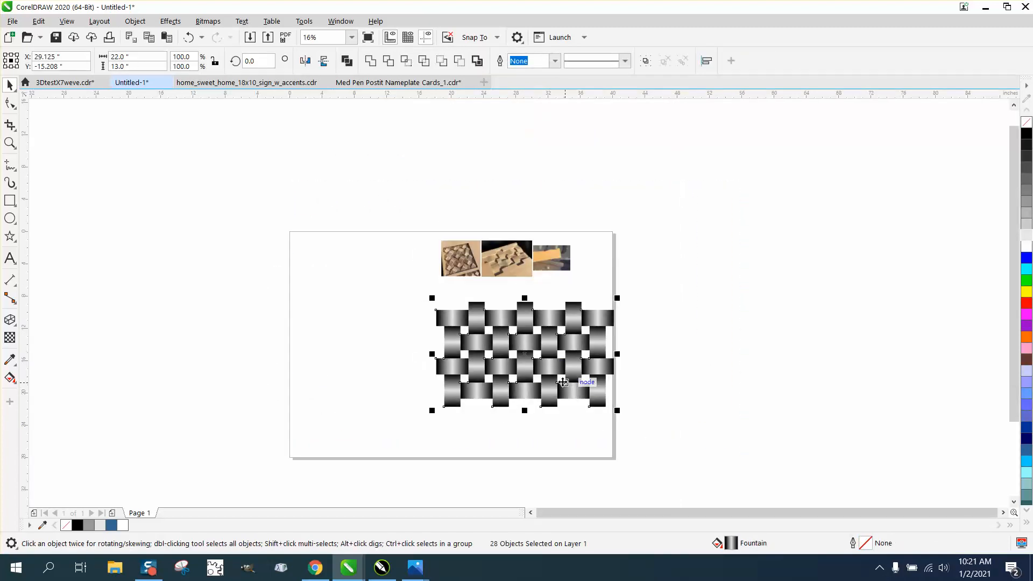
{"action": "left_click_drag", "start_coordinate": [429, 223], "coordinate": [594, 287]}
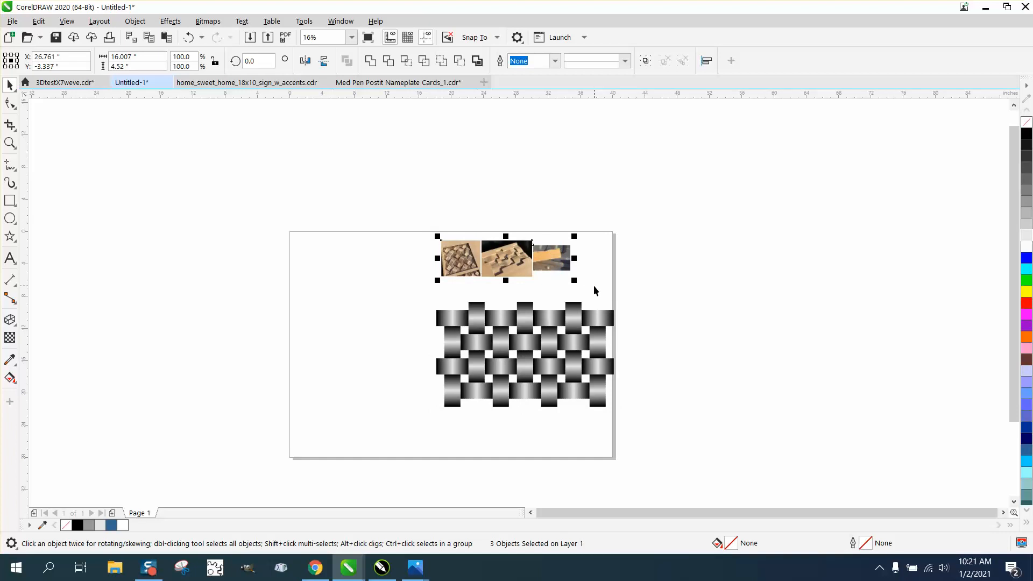
{"action": "key", "text": "Delete"}
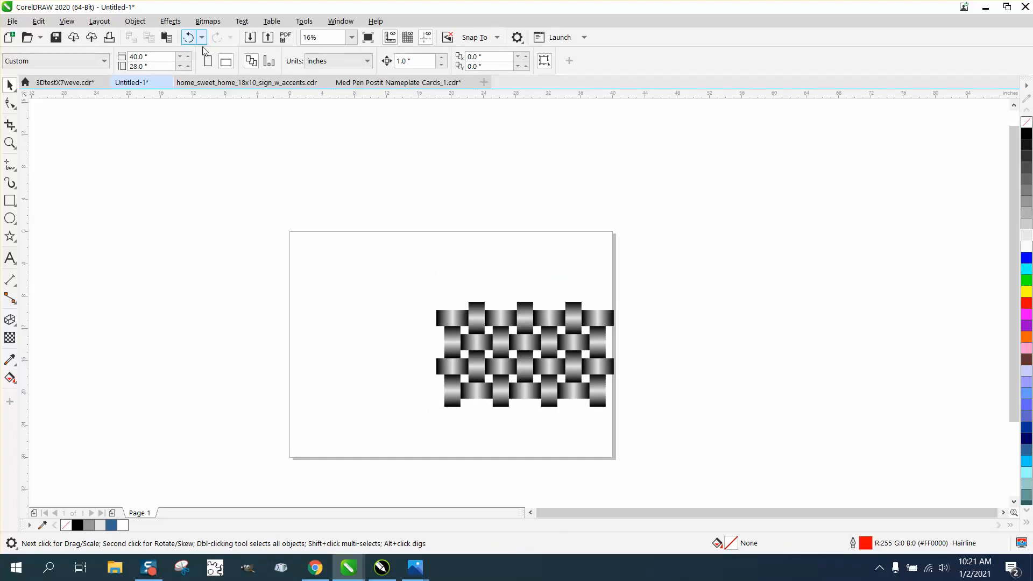
{"action": "left_click", "coordinate": [189, 37]}
Move the three reference photos off the page, just above its upper edge
{"action": "left_click_drag", "start_coordinate": [433, 212], "coordinate": [596, 295]}
{"action": "left_click_drag", "start_coordinate": [501, 195], "coordinate": [500, 195]}
Scale the whole weave proportionally to a width of 4 inches and move it into the page's upper-left corner
{"action": "left_click_drag", "start_coordinate": [427, 273], "coordinate": [648, 430]}
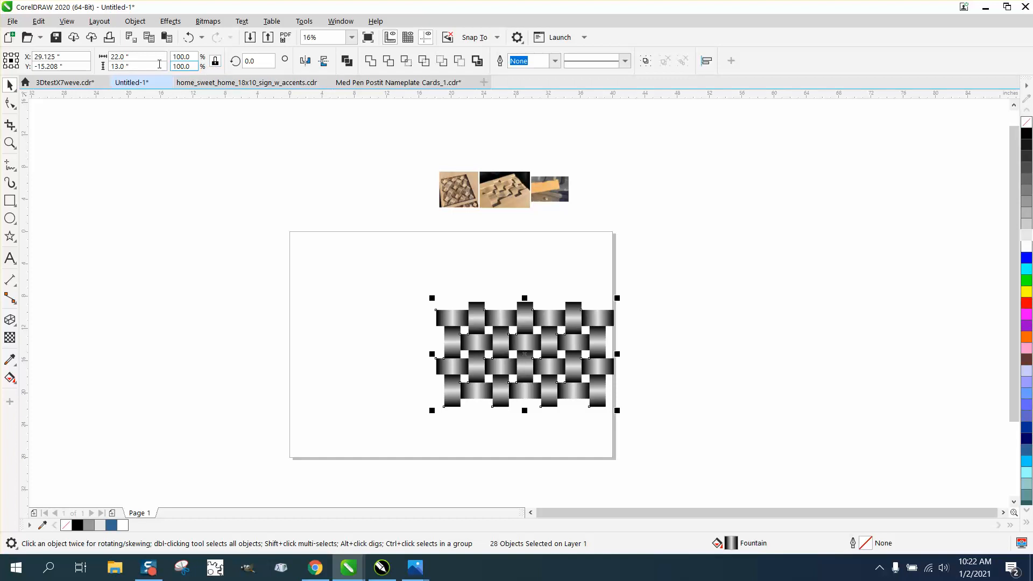
{"action": "left_click", "coordinate": [111, 57]}
{"action": "type", "text": "4"}
{"action": "key", "text": "Return"}
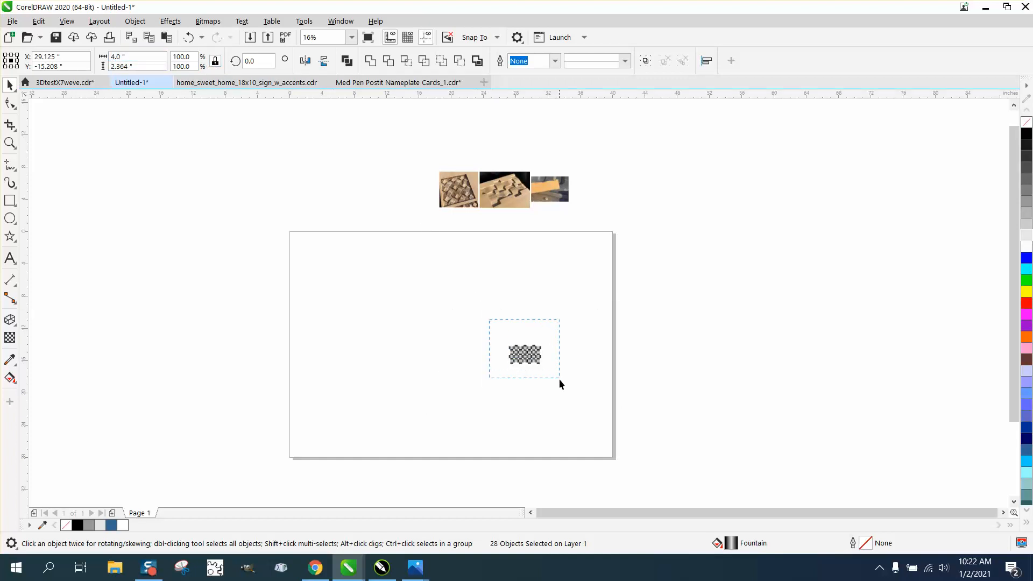
{"action": "left_click_drag", "start_coordinate": [526, 355], "coordinate": [310, 247]}
Set the nudge distance to 5 inches
{"action": "left_click", "coordinate": [10, 143]}
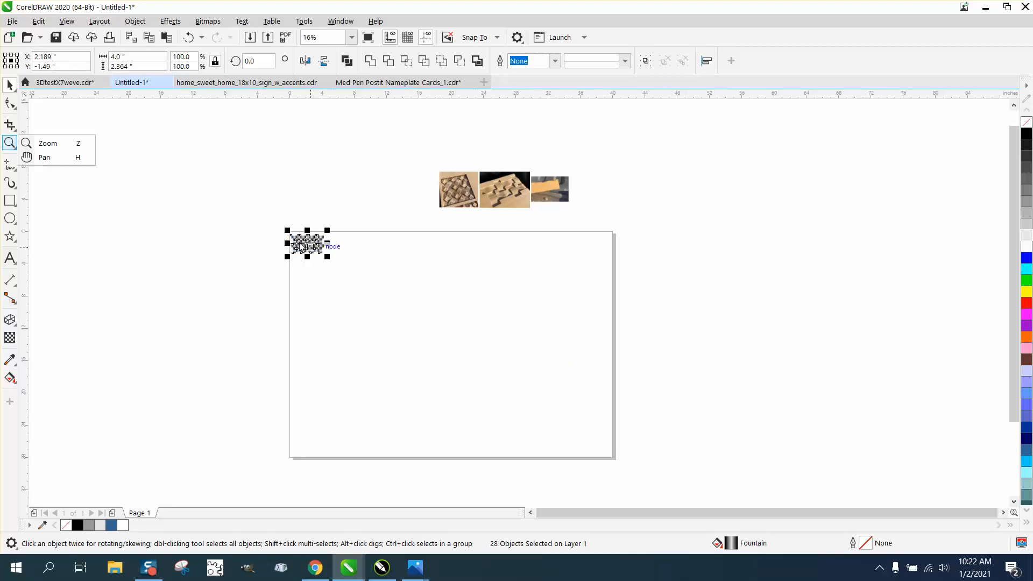
{"action": "left_click", "coordinate": [47, 143]}
{"action": "left_click_drag", "start_coordinate": [265, 210], "coordinate": [385, 275]}
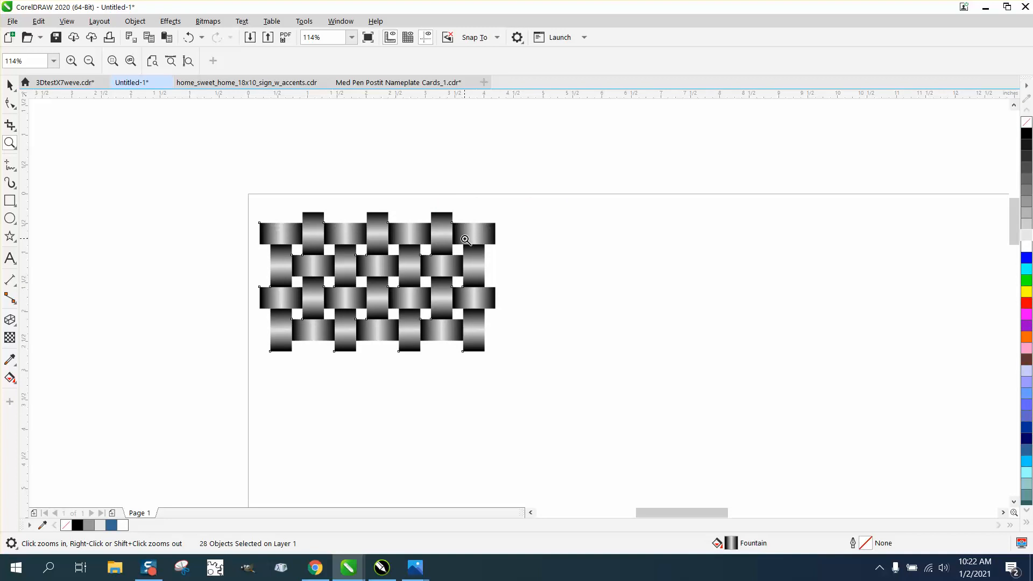
{"action": "left_click", "coordinate": [10, 85]}
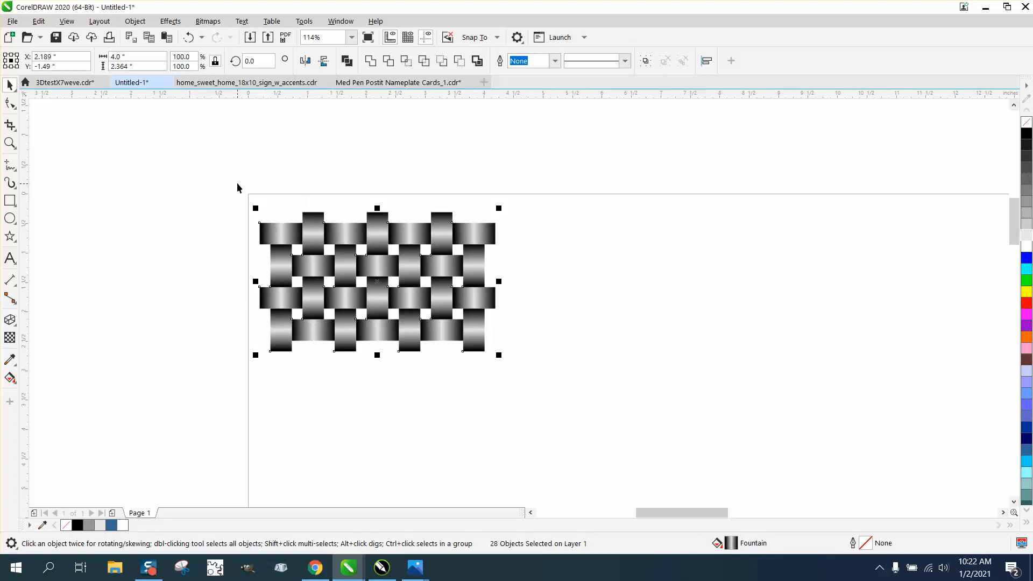
{"action": "left_click_drag", "start_coordinate": [237, 187], "coordinate": [544, 382]}
{"action": "left_click", "coordinate": [250, 139]}
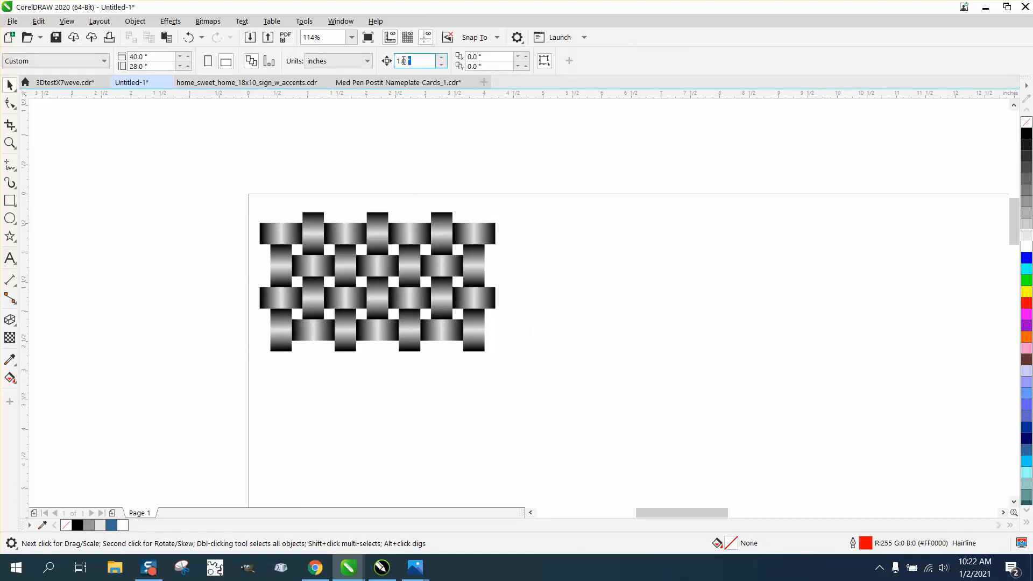
{"action": "left_click_drag", "start_coordinate": [404, 60], "coordinate": [397, 61]}
{"action": "type", "text": "5"}
Create a boundary outline around all the weave rectangles, move it 5 inches to the right and fill it with gray #B3B3B3
{"action": "left_click_drag", "start_coordinate": [240, 183], "coordinate": [553, 378]}
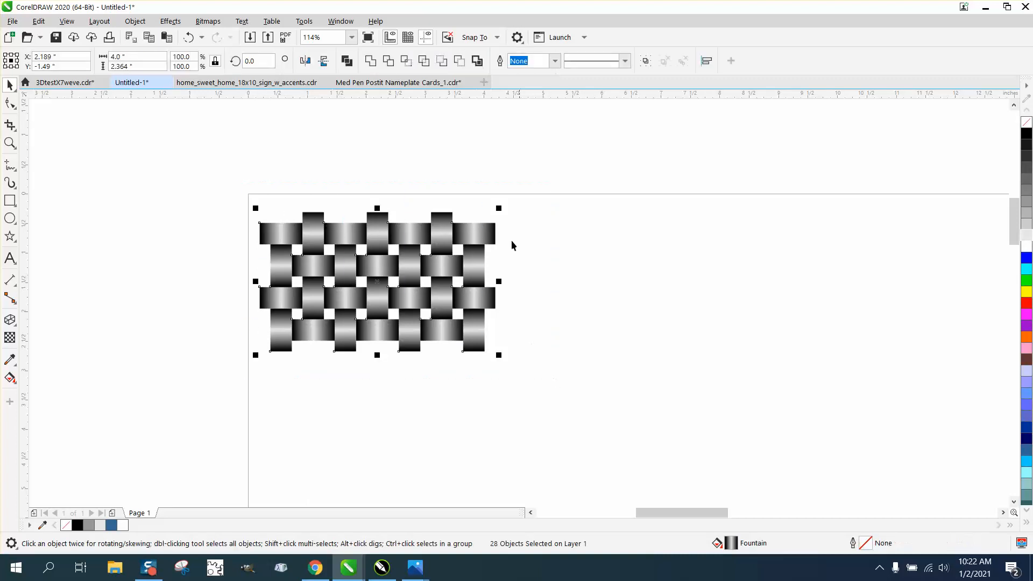
{"action": "left_click", "coordinate": [477, 61]}
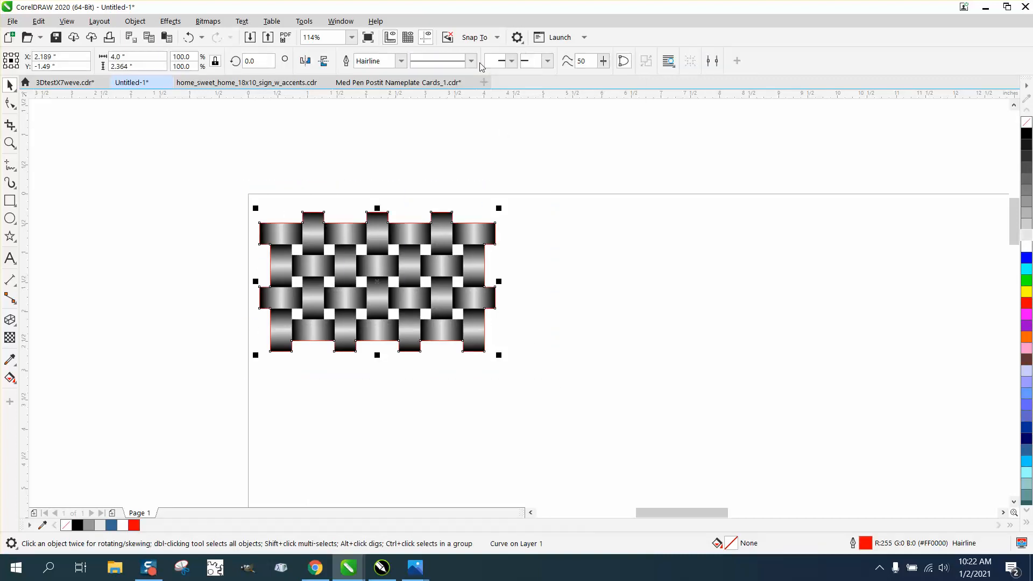
{"action": "key", "text": "Right"}
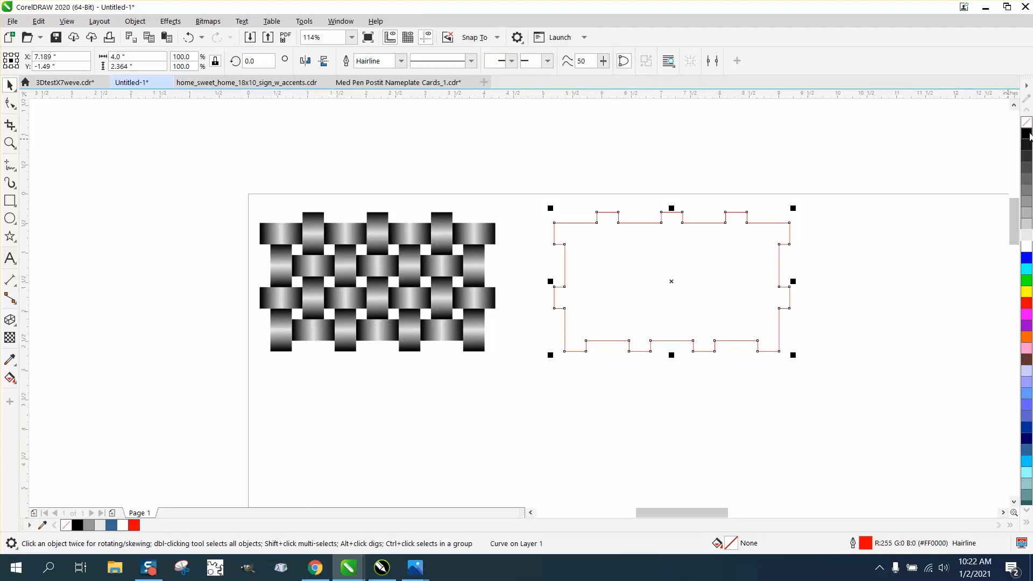
{"action": "left_click", "coordinate": [1028, 215]}
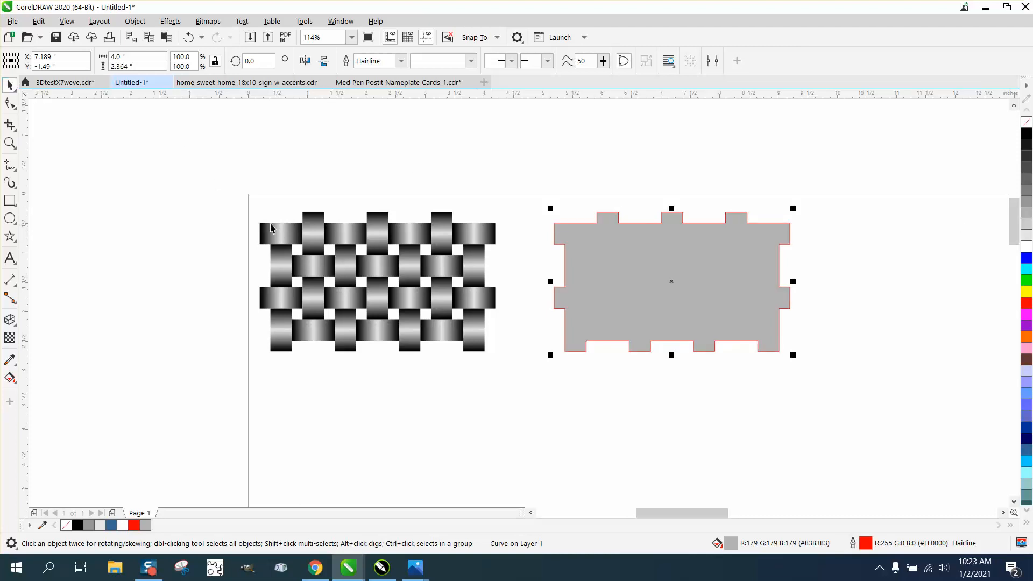
Move the weave and the gray boundary shape each 5 inches to the left, and remove the shape's outline
{"action": "left_click_drag", "start_coordinate": [242, 184], "coordinate": [538, 380]}
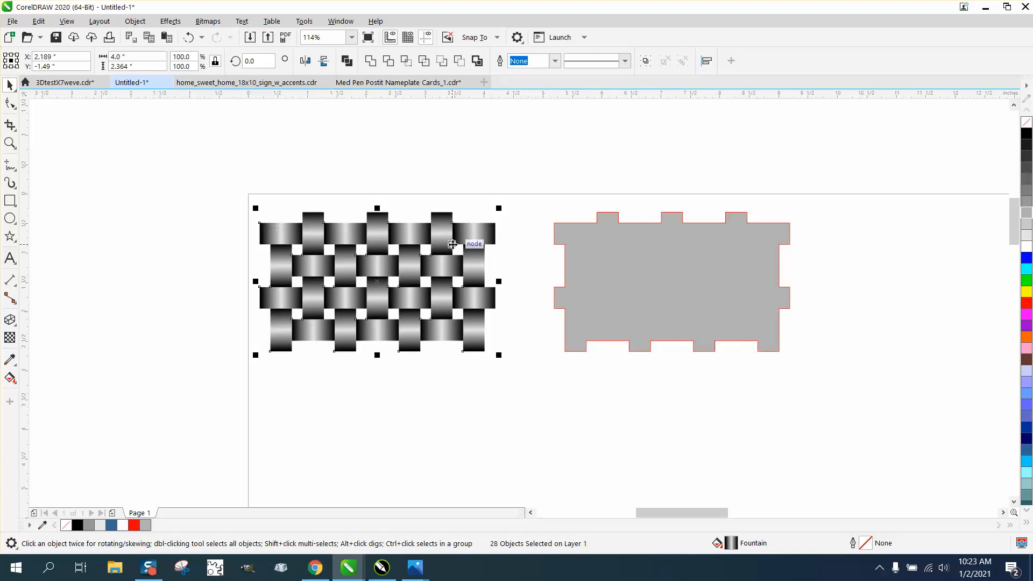
{"action": "key", "text": "Left"}
{"action": "left_click", "coordinate": [677, 263]}
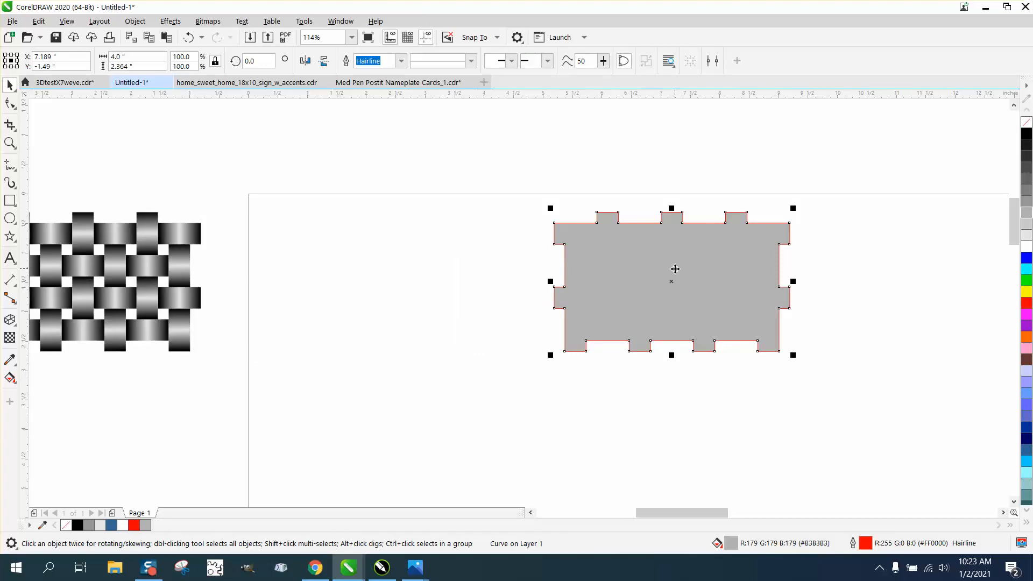
{"action": "key", "text": "Left"}
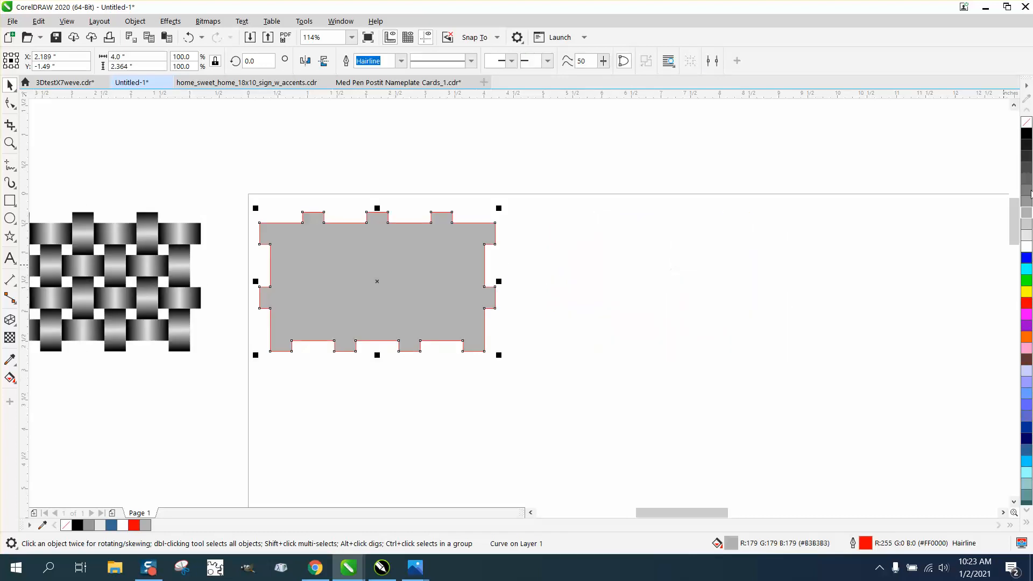
{"action": "right_click", "coordinate": [1027, 123]}
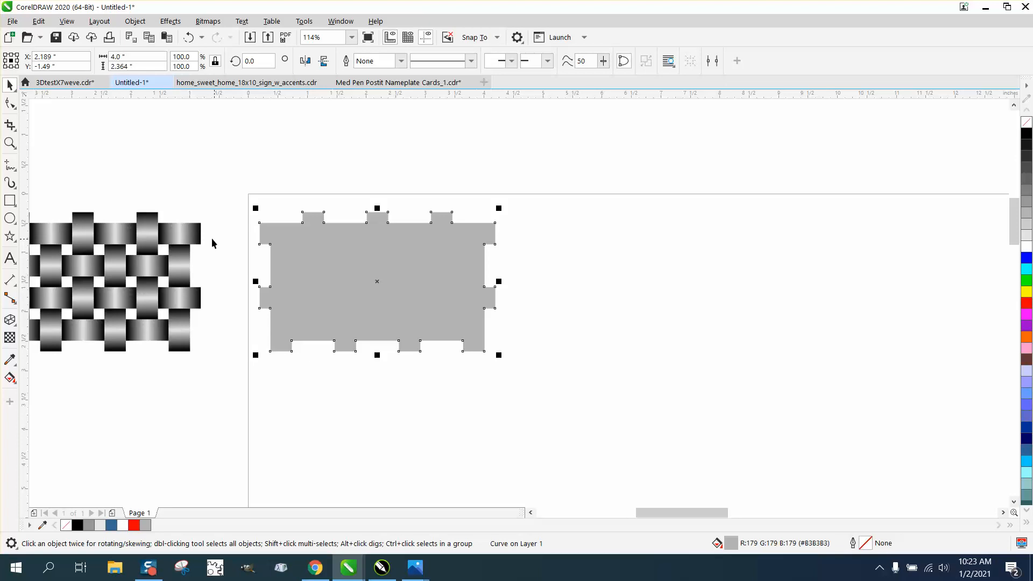
Examine the gradient of the weave's upper-right rectangle and compare it with the relief in the carved-wood photos
{"action": "left_click", "coordinate": [10, 142]}
{"action": "left_click_drag", "start_coordinate": [178, 211], "coordinate": [242, 258]}
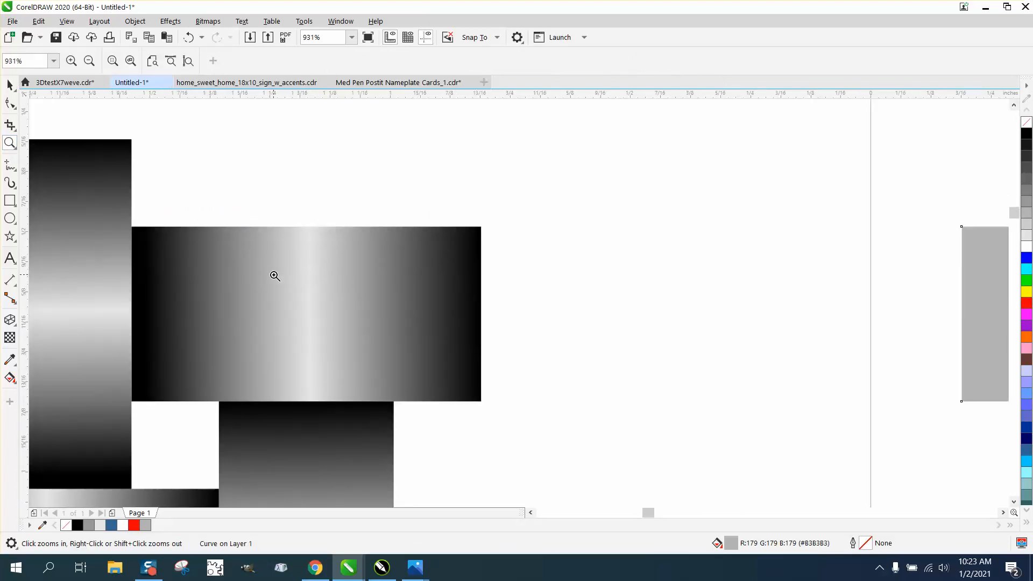
{"action": "scroll", "coordinate": [288, 278], "scroll_direction": "down", "scroll_amount": 6}
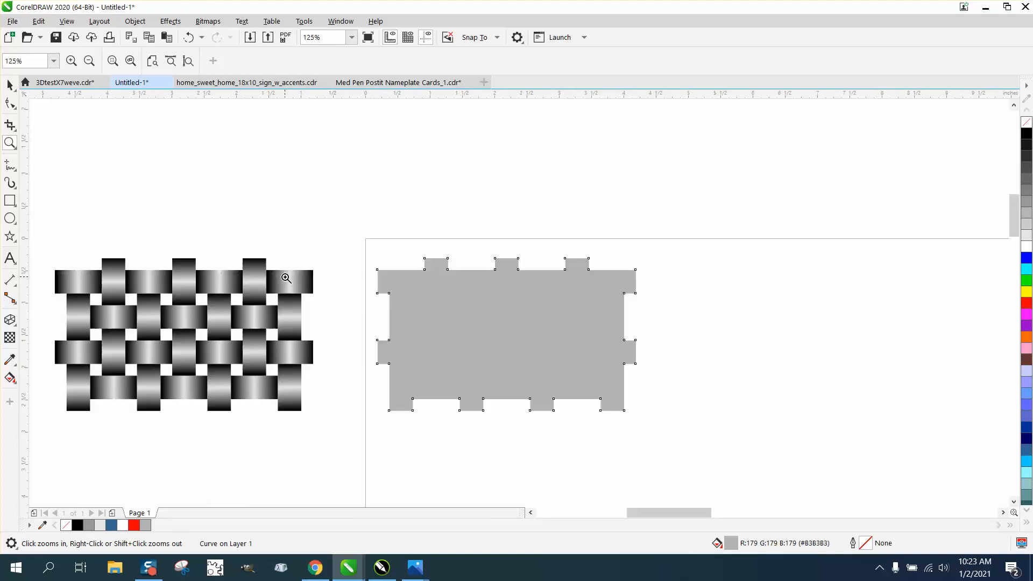
{"action": "left_click_drag", "start_coordinate": [650, 201], "coordinate": [673, 210]}
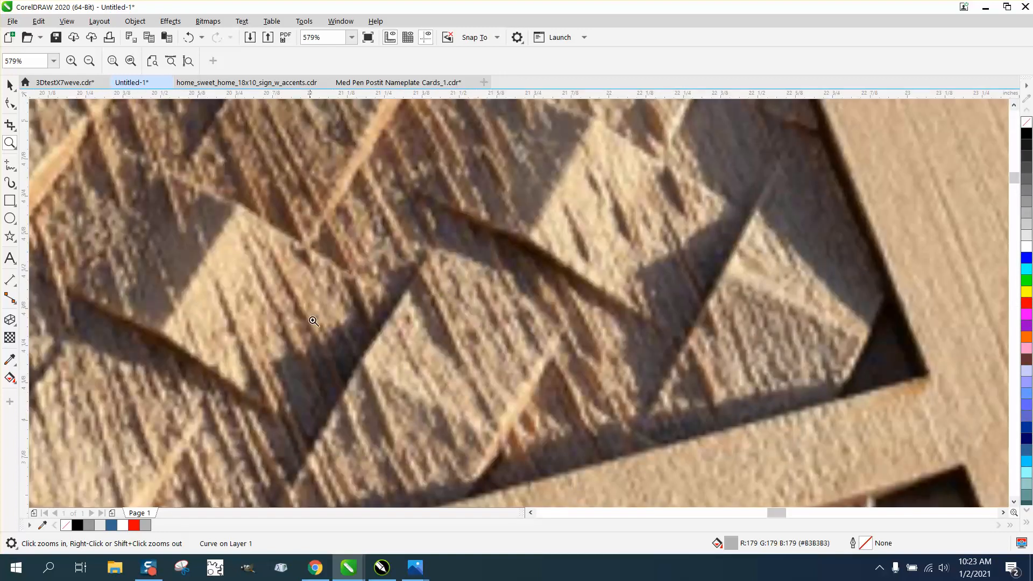
{"action": "scroll", "coordinate": [450, 373], "scroll_direction": "down", "scroll_amount": 1}
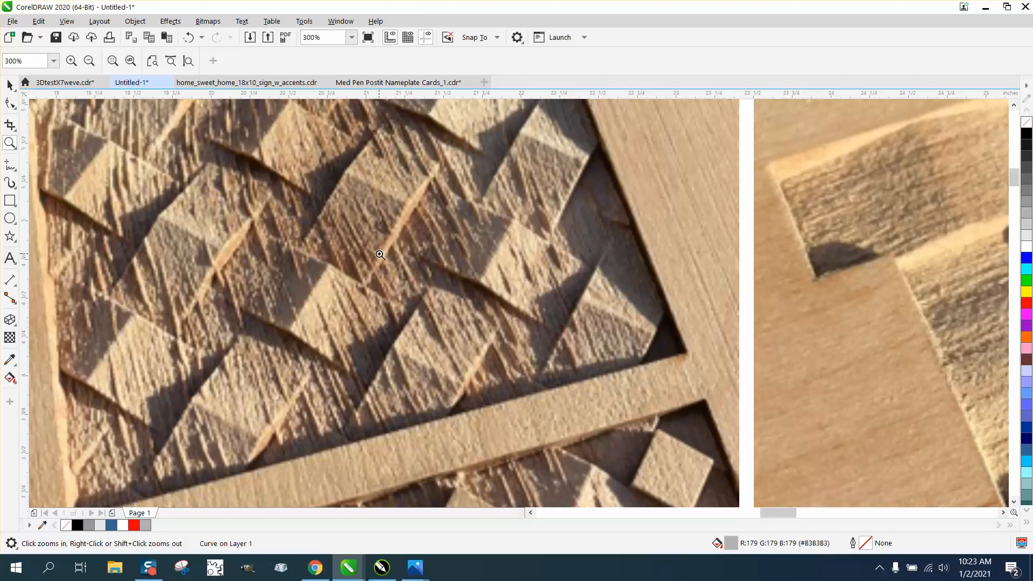
{"action": "scroll", "coordinate": [381, 257], "scroll_direction": "down", "scroll_amount": 1}
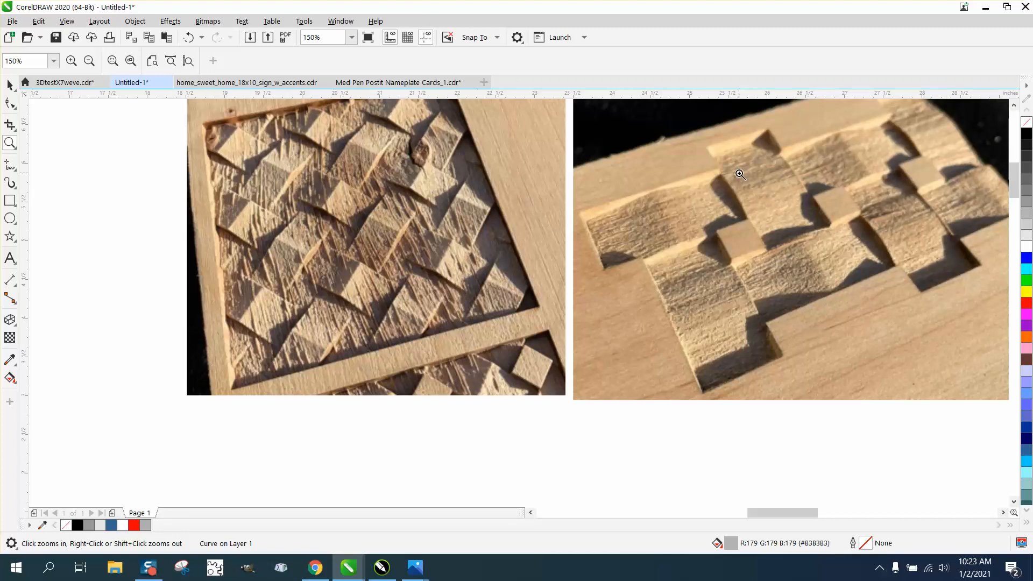
Examine the wood's edge profile in the side-view photo, the raised squares in the carved weave close-up, and all three reference photos together
{"action": "right_click", "coordinate": [769, 199]}
{"action": "right_click", "coordinate": [949, 172]}
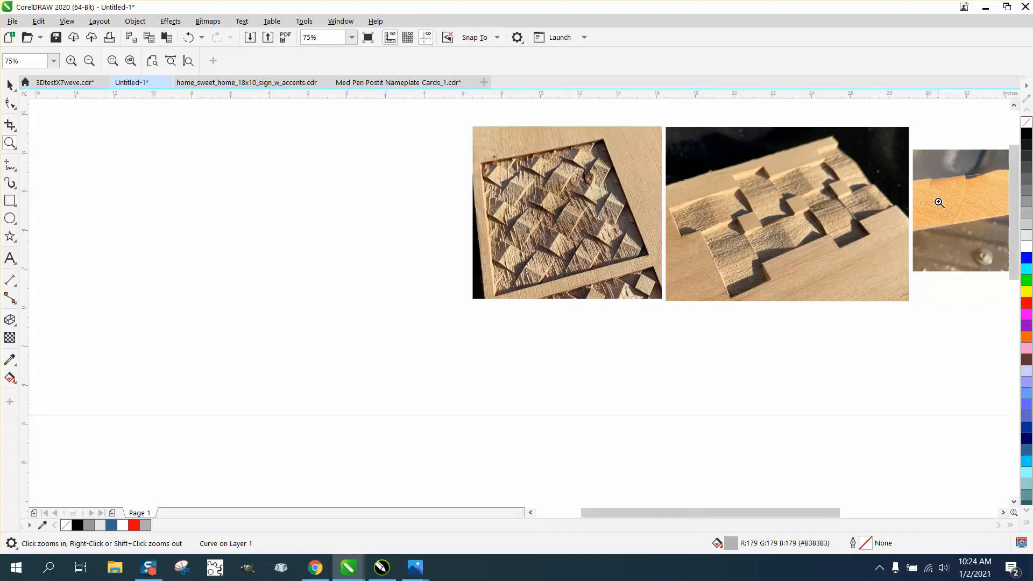
{"action": "left_click_drag", "start_coordinate": [950, 173], "coordinate": [993, 200]}
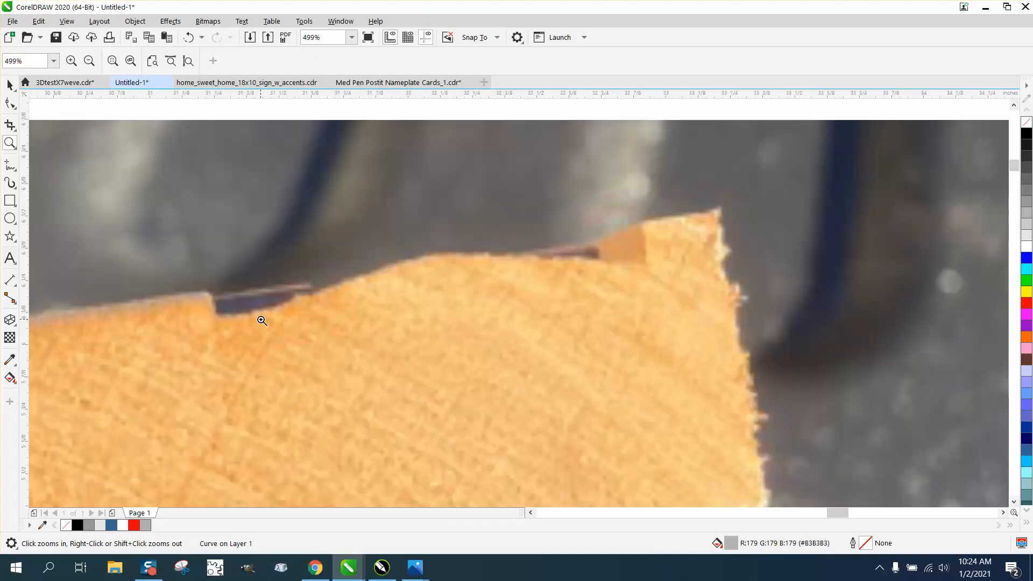
{"action": "right_click", "coordinate": [549, 323]}
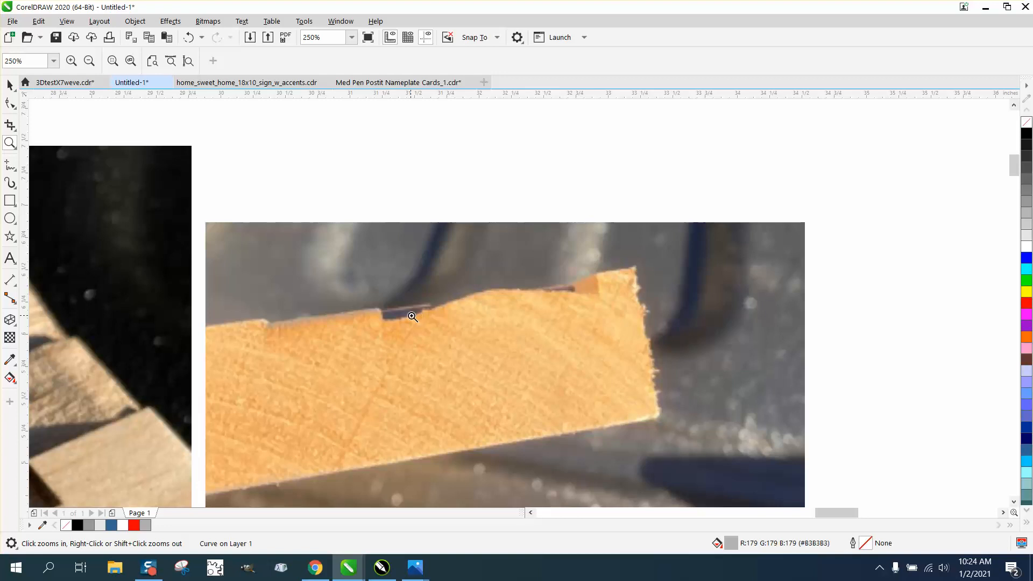
{"action": "right_click", "coordinate": [449, 318]}
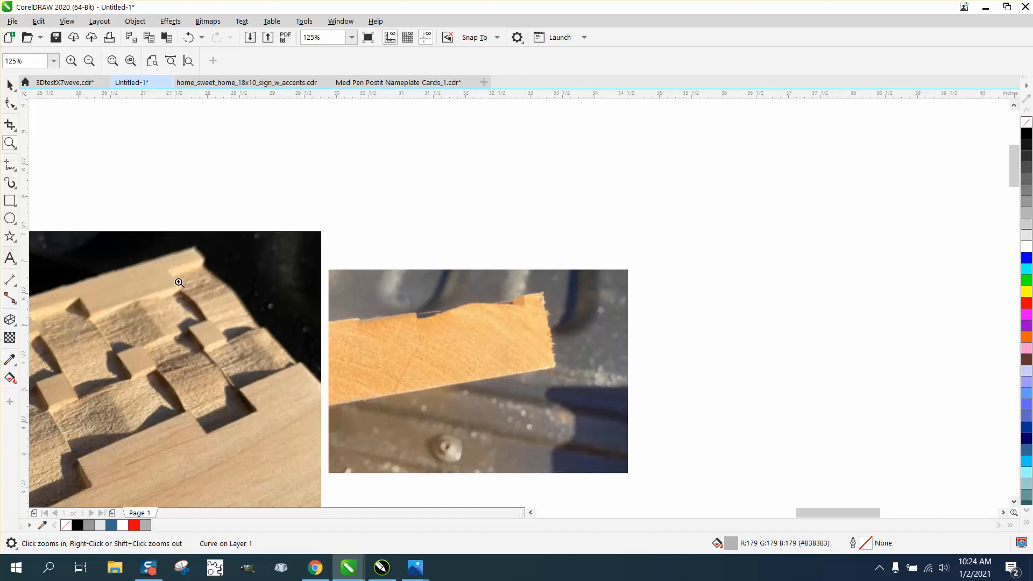
{"action": "left_click_drag", "start_coordinate": [146, 273], "coordinate": [330, 419]}
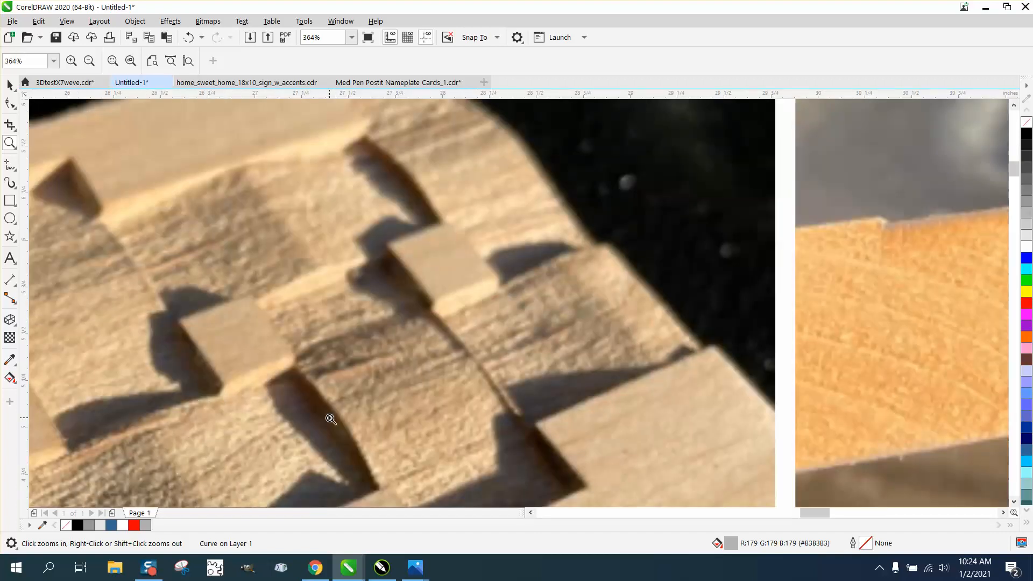
{"action": "right_click", "coordinate": [330, 419]}
{"action": "right_click", "coordinate": [388, 412]}
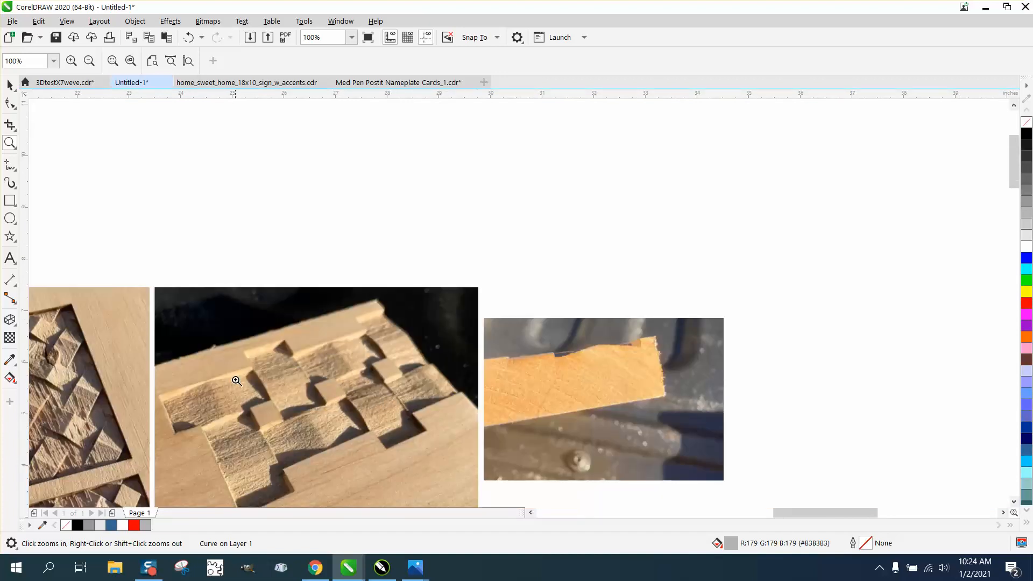
{"action": "right_click", "coordinate": [322, 415]}
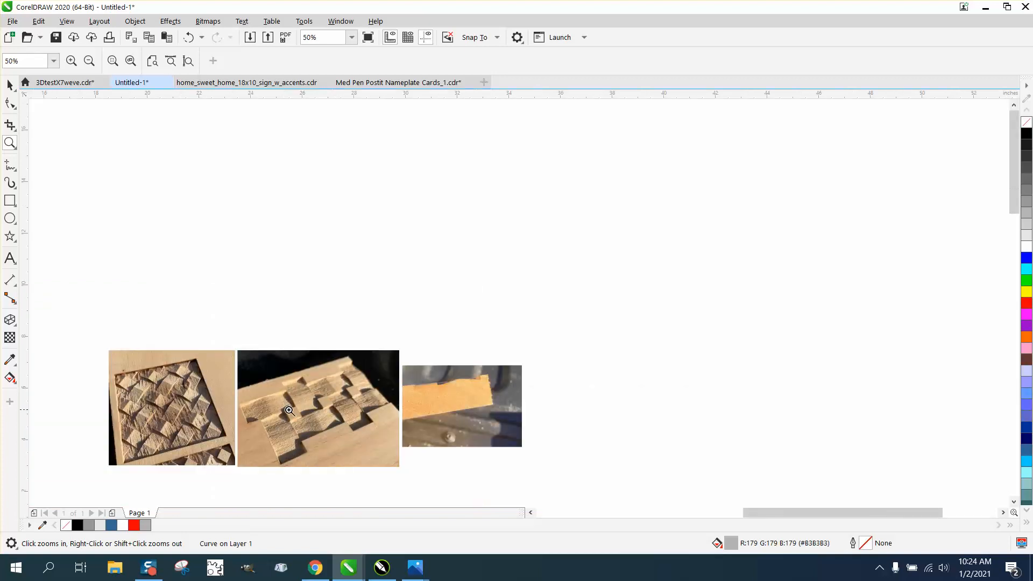
{"action": "left_click_drag", "start_coordinate": [101, 352], "coordinate": [515, 466]}
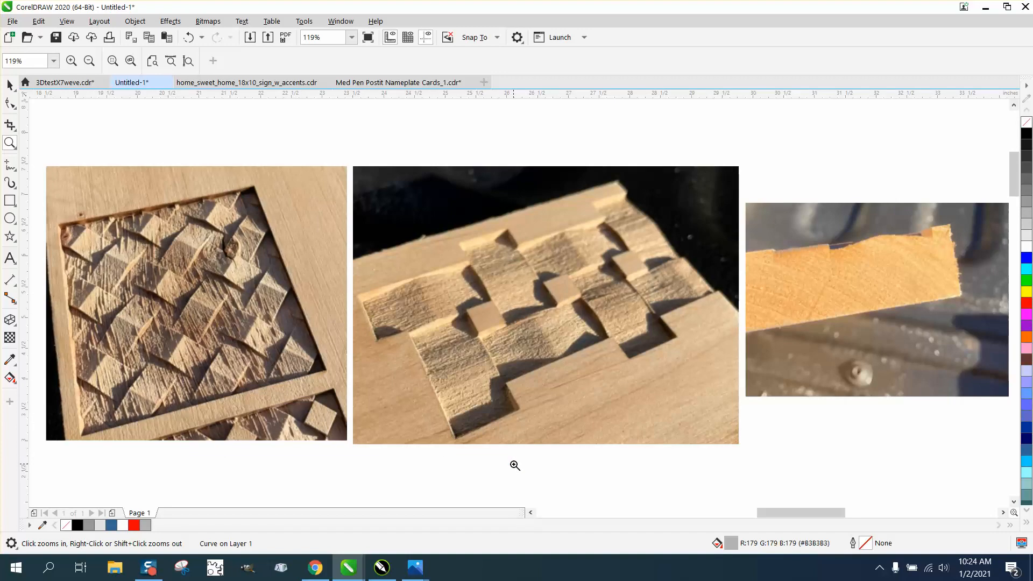